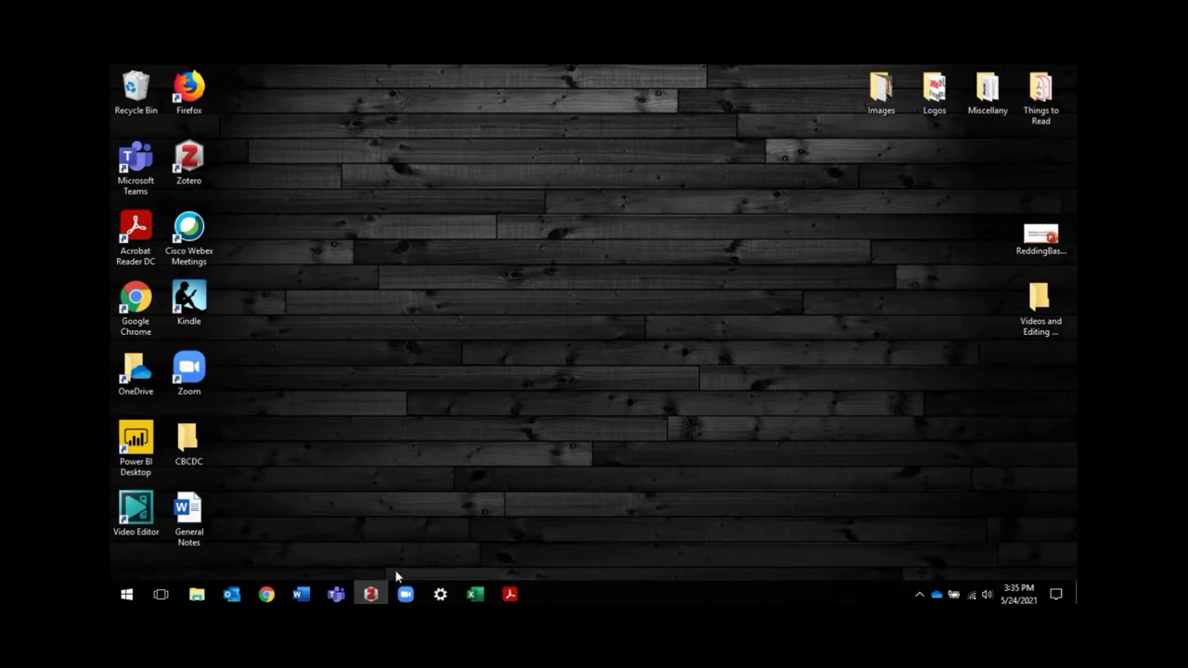
# Switch to Zotero, view the Interviews collection, and return to the full My Library list
pyautogui.click(372, 594)
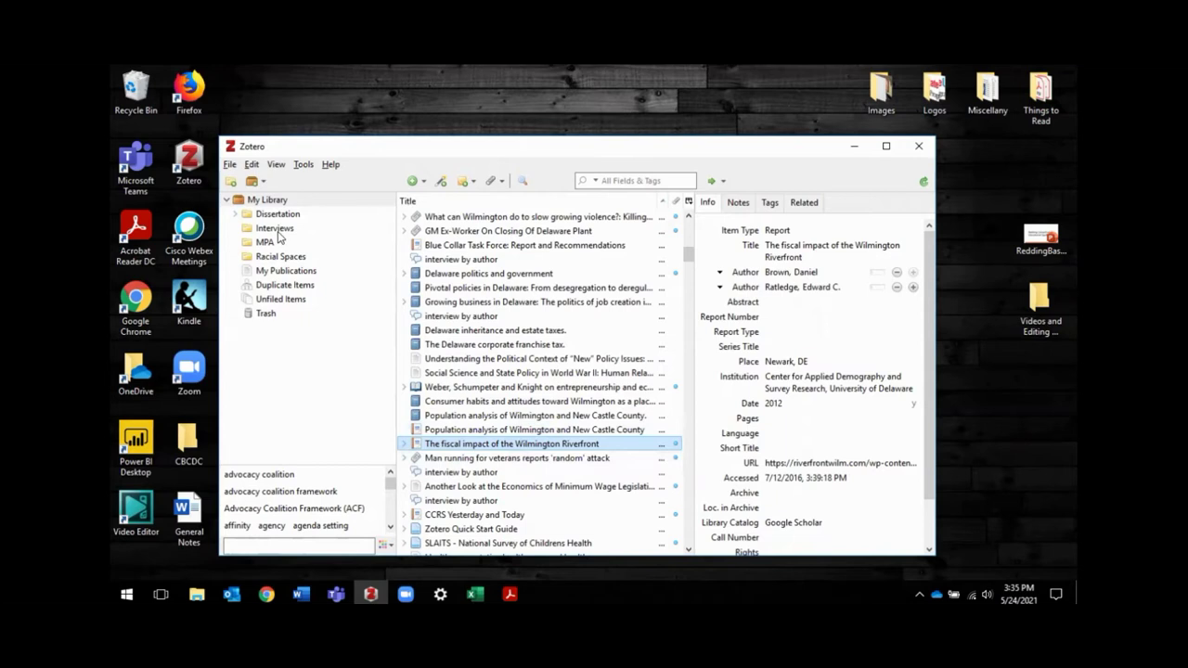
pyautogui.press('Down')
pyautogui.press('Down')
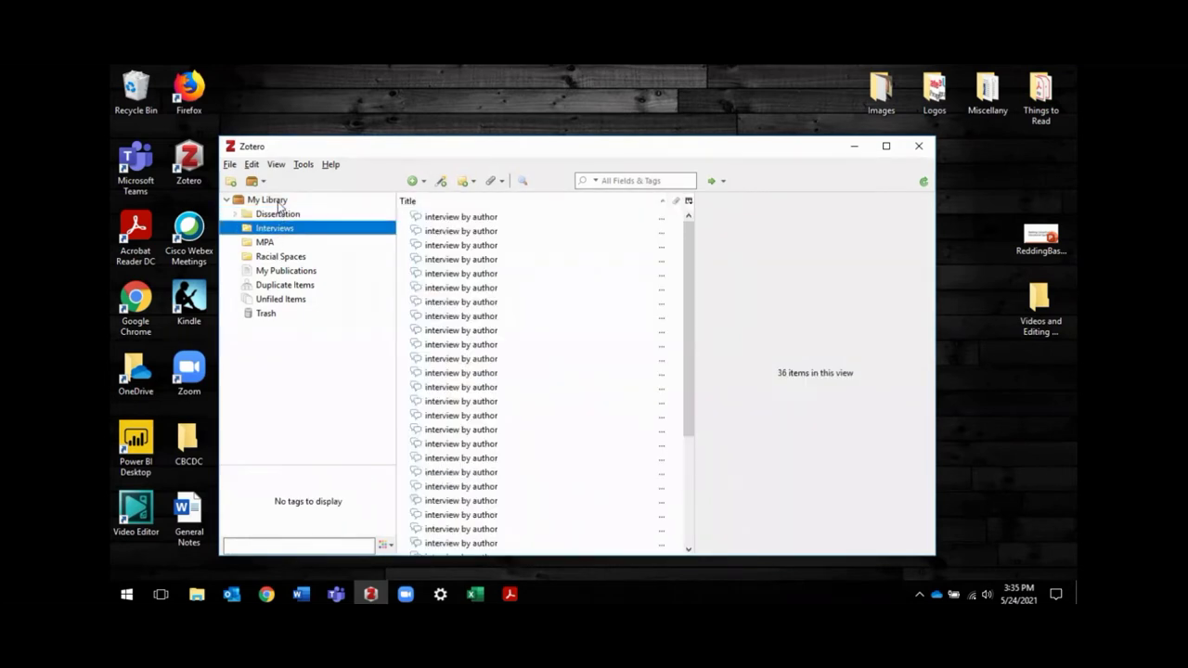
pyautogui.press('Up')
pyautogui.press('Up')
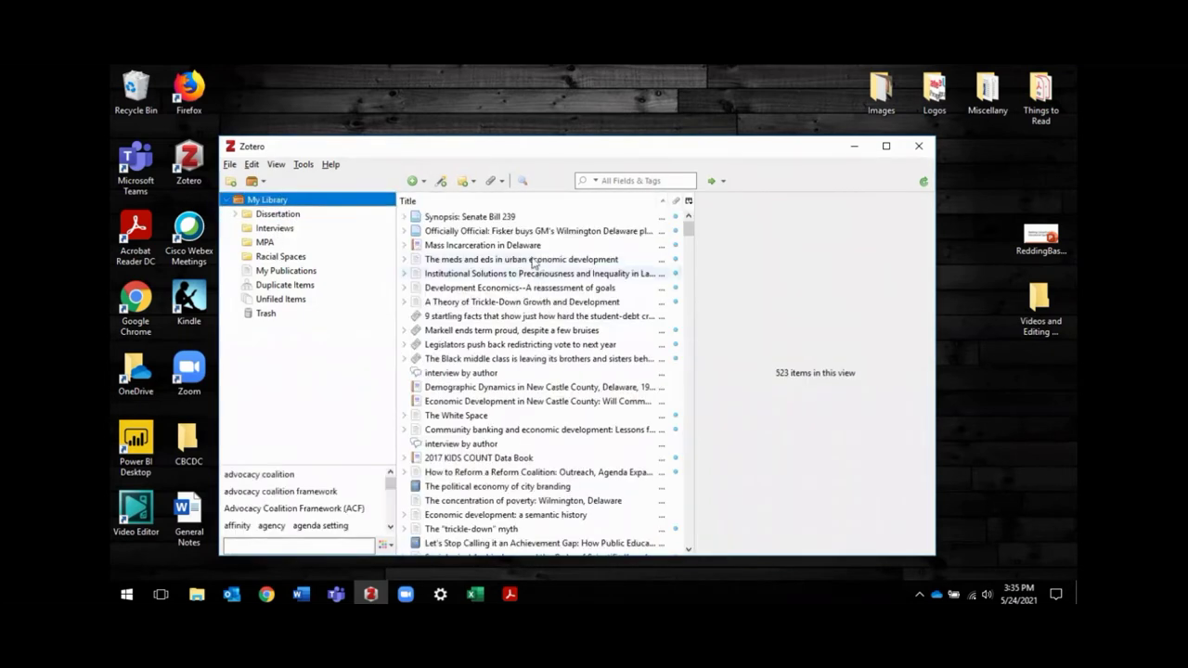
# Browse My Library and view the details of the two Privatism entries (urban policy, local economic development) and the Weber, Schumpeter and Knight book section
pyautogui.scroll(-3, 525, 312)
pyautogui.scroll(-5, 525, 312)
pyautogui.click(522, 331)
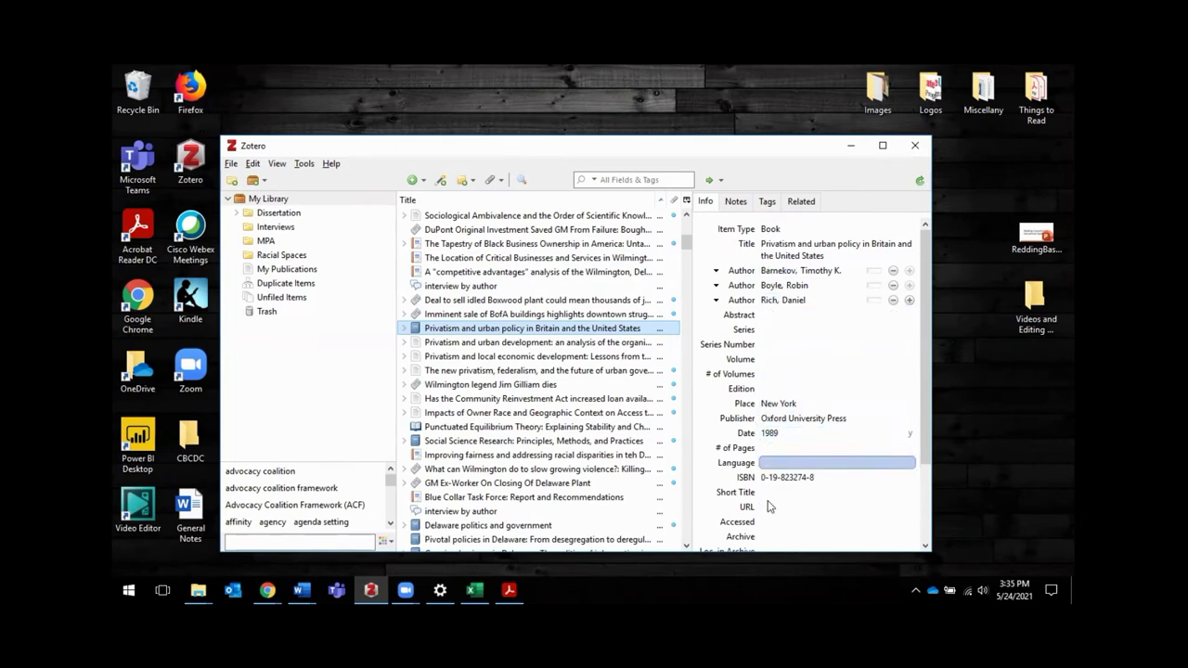
pyautogui.click(538, 358)
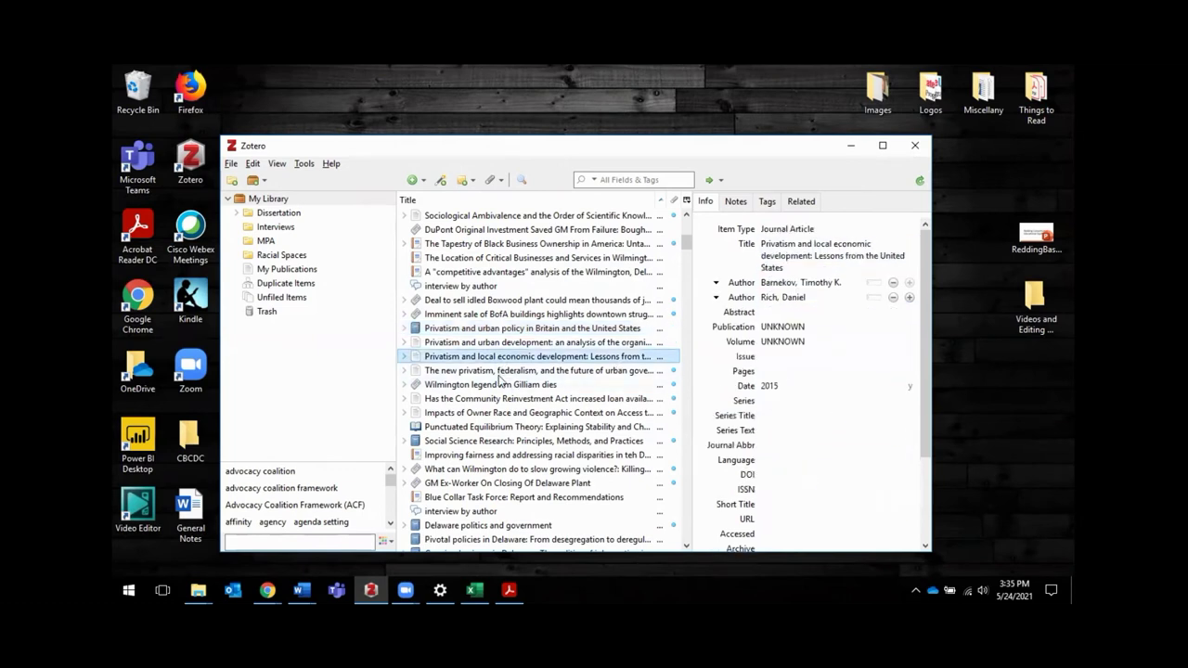
pyautogui.scroll(-4, 502, 371)
pyautogui.scroll(-2, 501, 372)
pyautogui.click(502, 386)
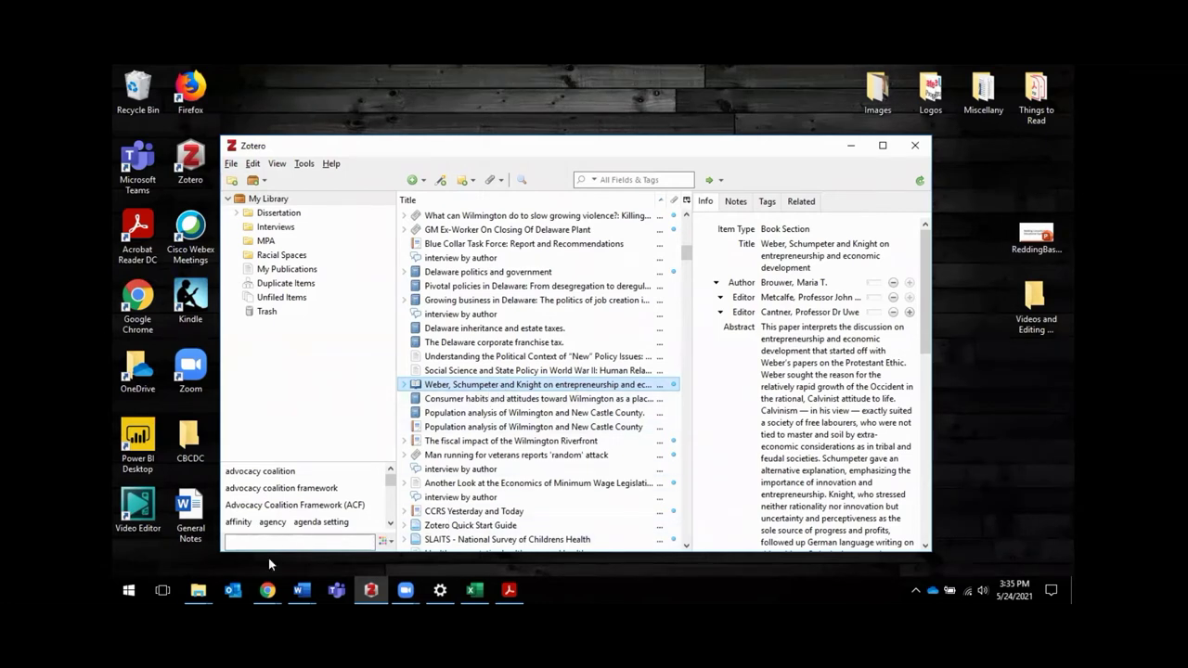
# Switch to the Chrome window with the AJPH article "Tobacco Retail Licensing and Density 3 Years After License Regulations" and save it to Zotero
pyautogui.click(267, 591)
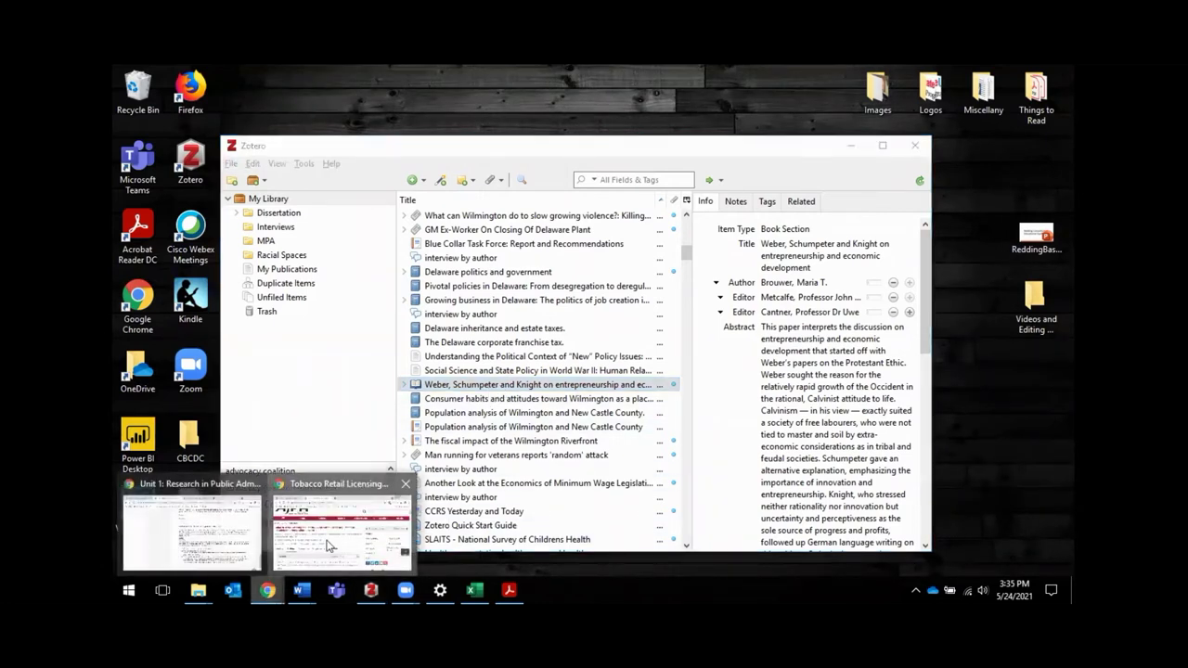
pyautogui.click(380, 485)
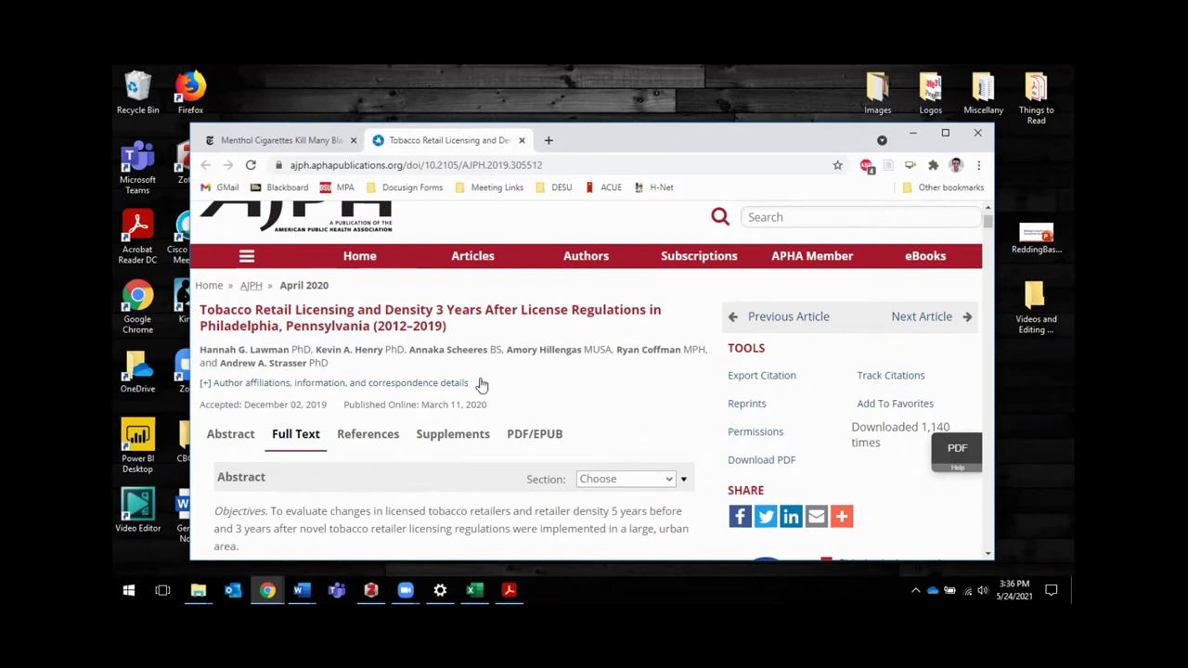
pyautogui.scroll(2, 445, 388)
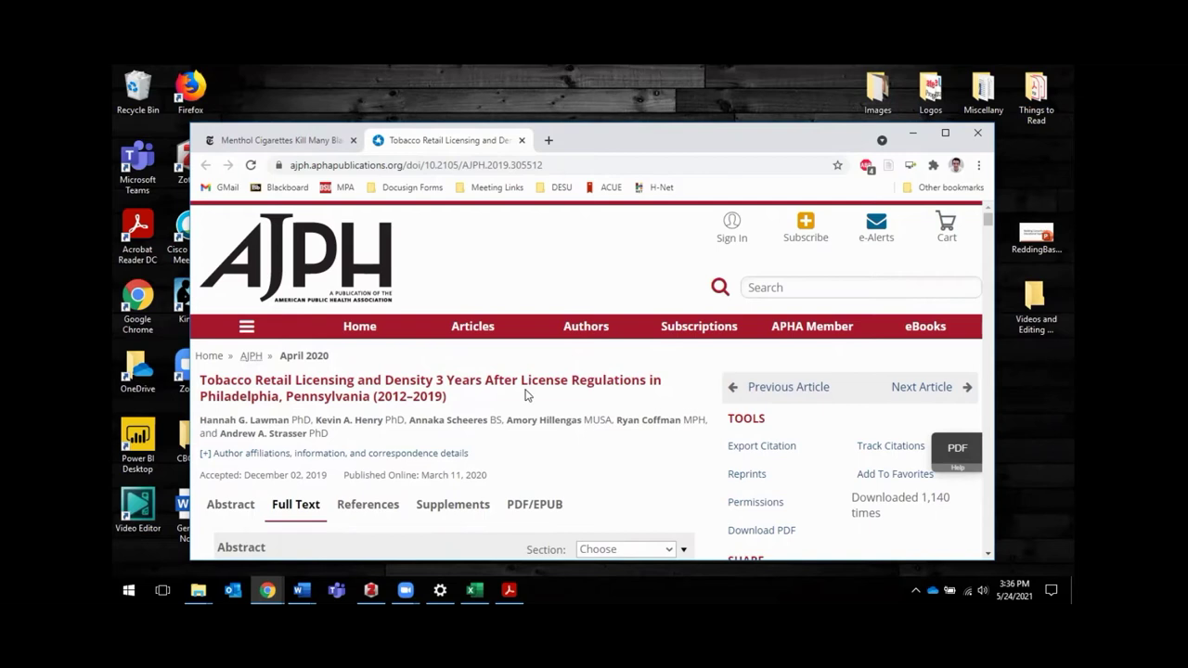
pyautogui.scroll(-3, 526, 394)
pyautogui.scroll(3, 527, 395)
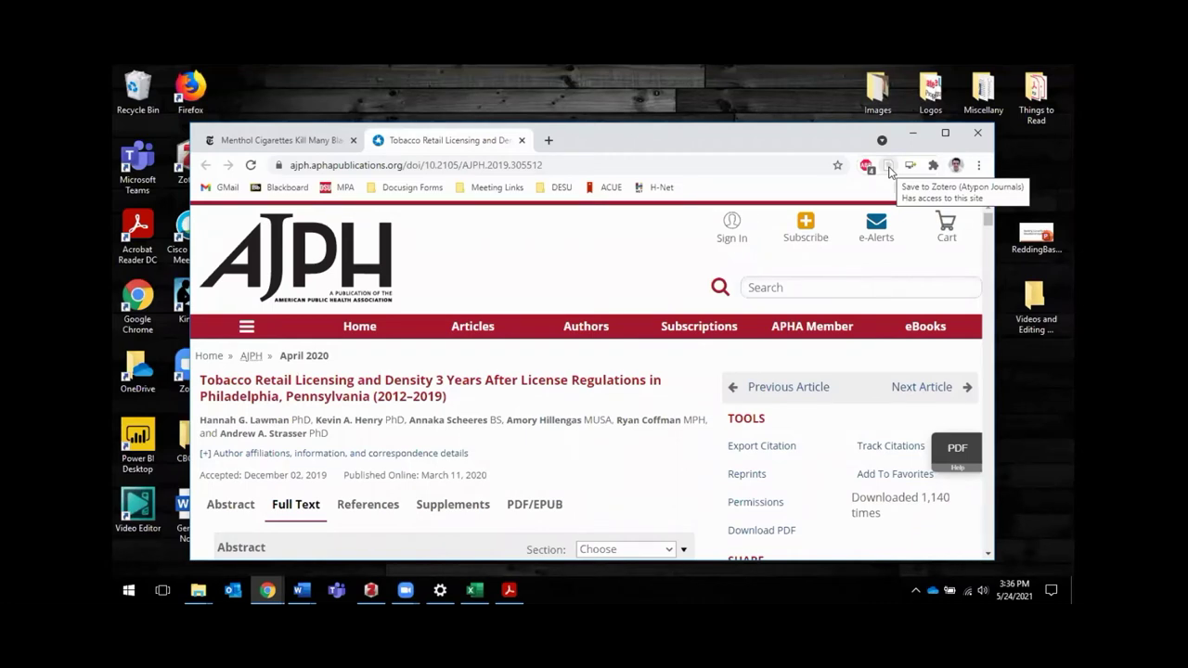
pyautogui.click(888, 167)
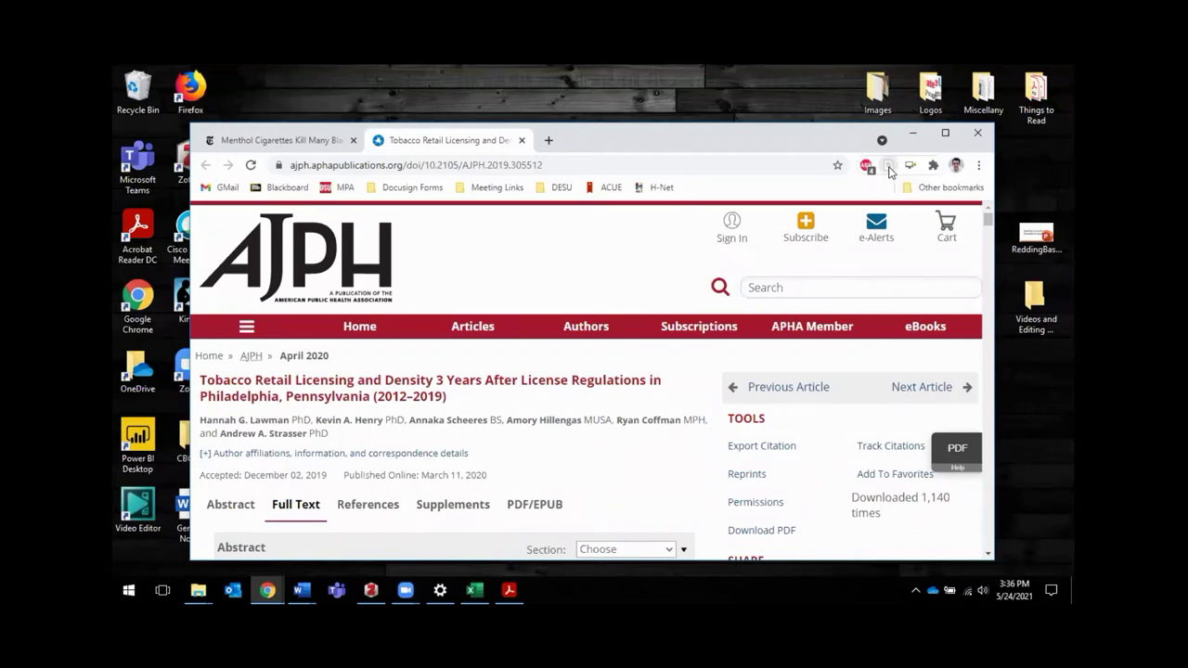
# Switch to Zotero and examine the item type, title, authors and abstract of the saved Tobacco Retail Licensing article
pyautogui.click(371, 591)
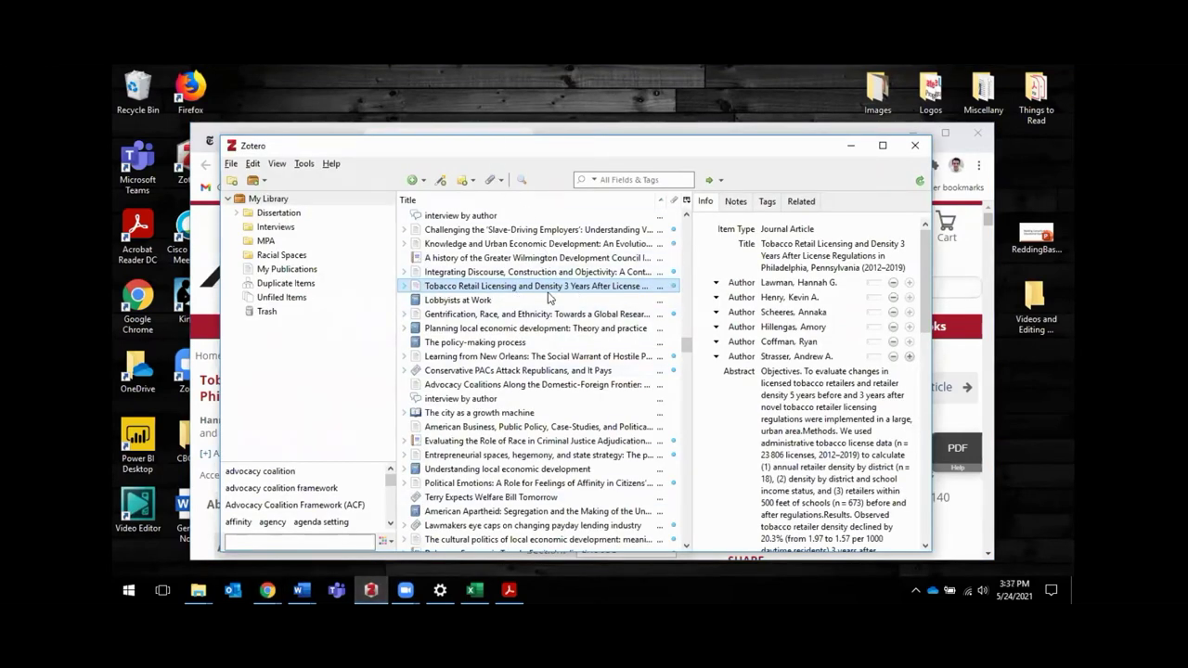
pyautogui.click(808, 257)
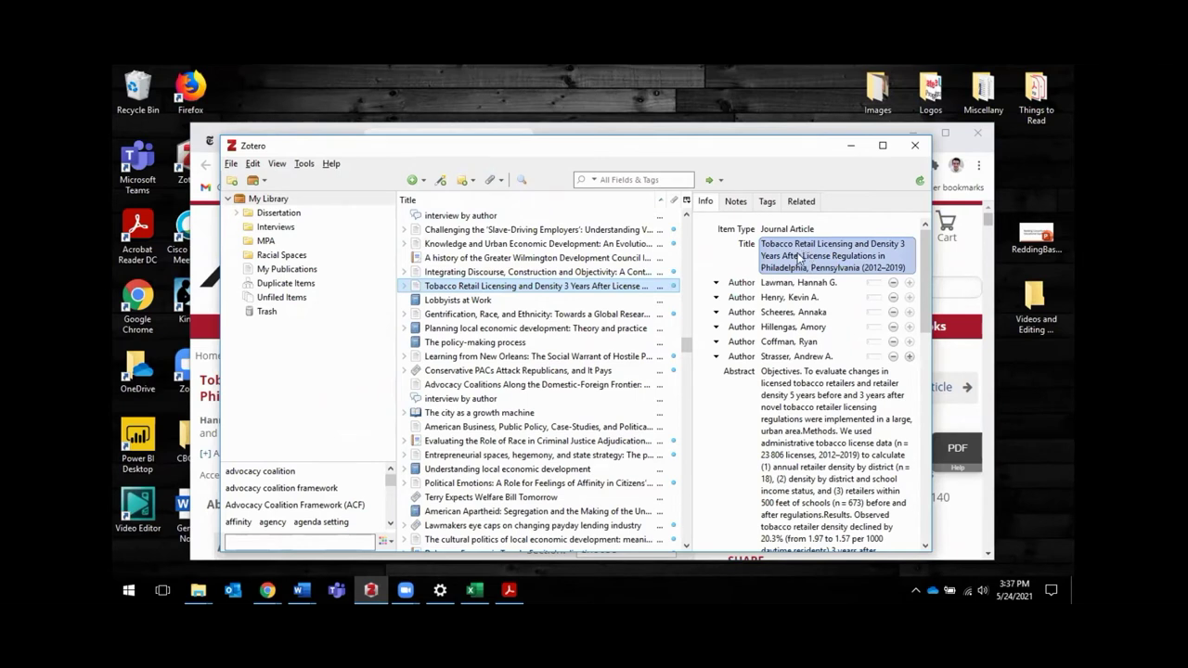
pyautogui.click(794, 232)
pyautogui.press('Tab')
pyautogui.click(784, 326)
pyautogui.click(793, 393)
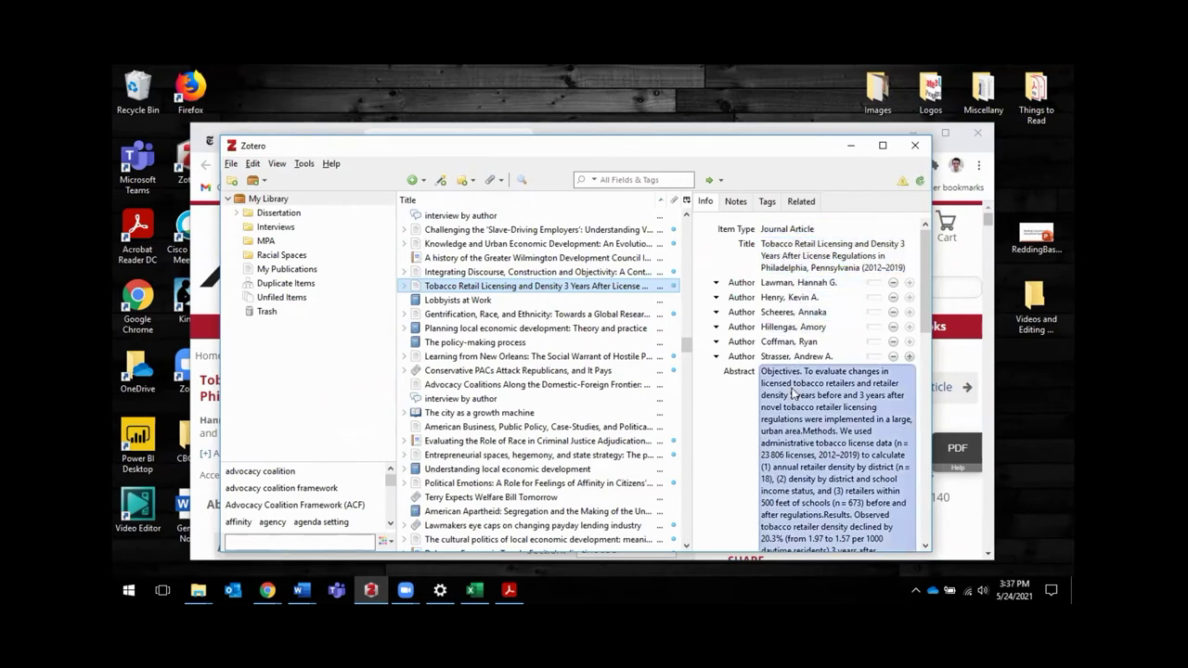
# Examine the tobacco article's publication details, including volume, issue, pages, date, DOI, ISSN and URL
pyautogui.scroll(-10, 792, 394)
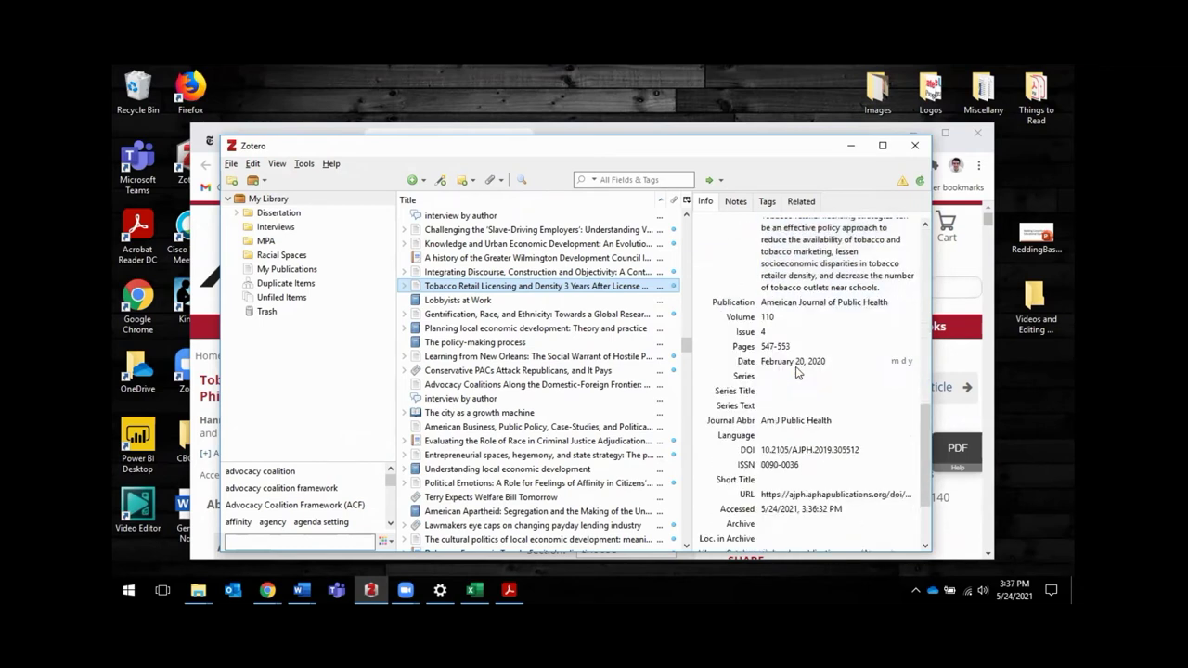
pyautogui.click(793, 262)
pyautogui.hotkey('shift', 'Tab')
pyautogui.hotkey('shift', 'Tab')
pyautogui.hotkey('shift', 'Tab')
pyautogui.press('Tab')
pyautogui.press('Tab')
pyautogui.press('Tab')
pyautogui.press('Tab')
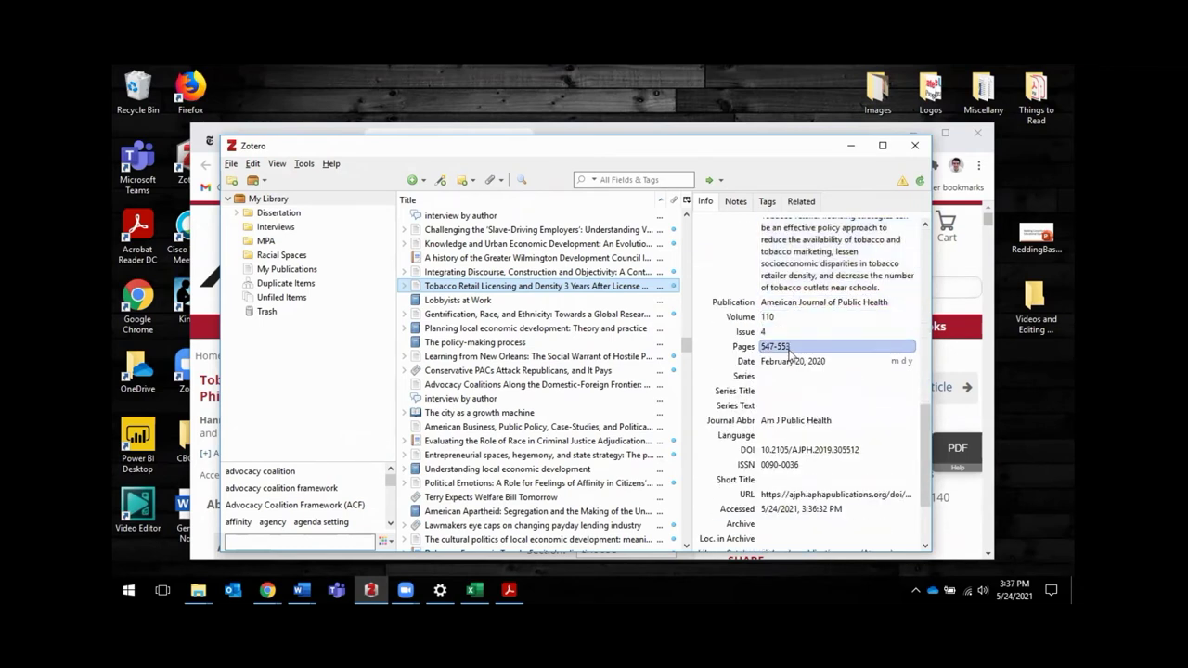
pyautogui.click(785, 351)
pyautogui.press('Tab')
pyautogui.press('Tab')
pyautogui.press('Tab')
pyautogui.click(782, 384)
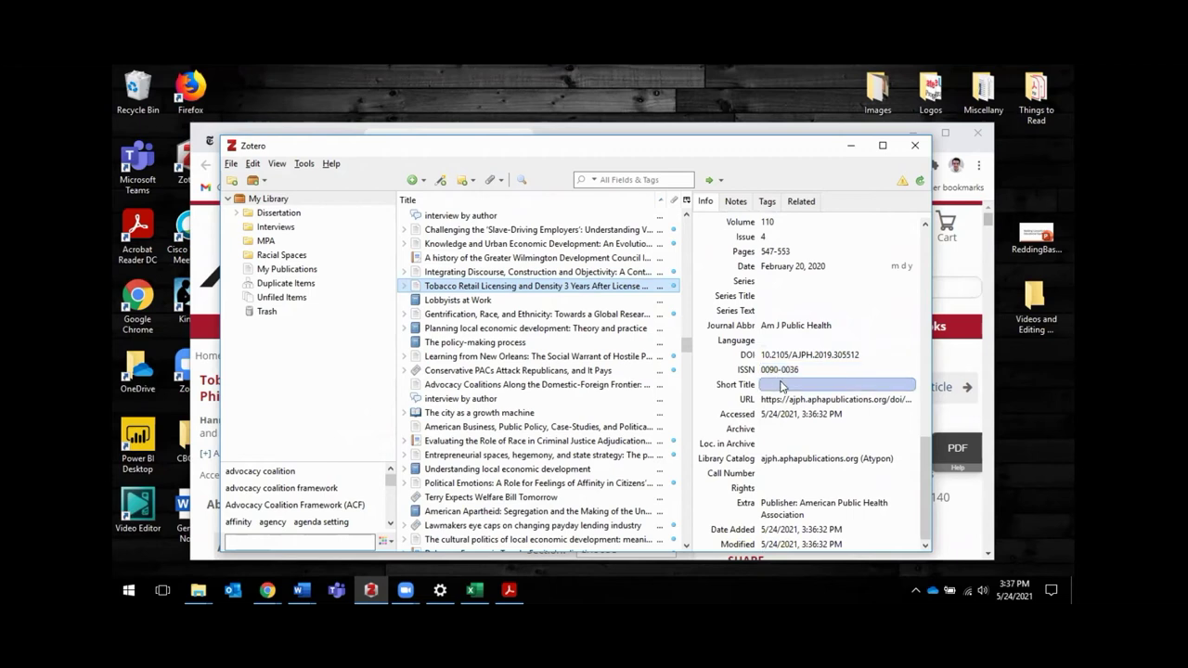
pyautogui.press('Escape')
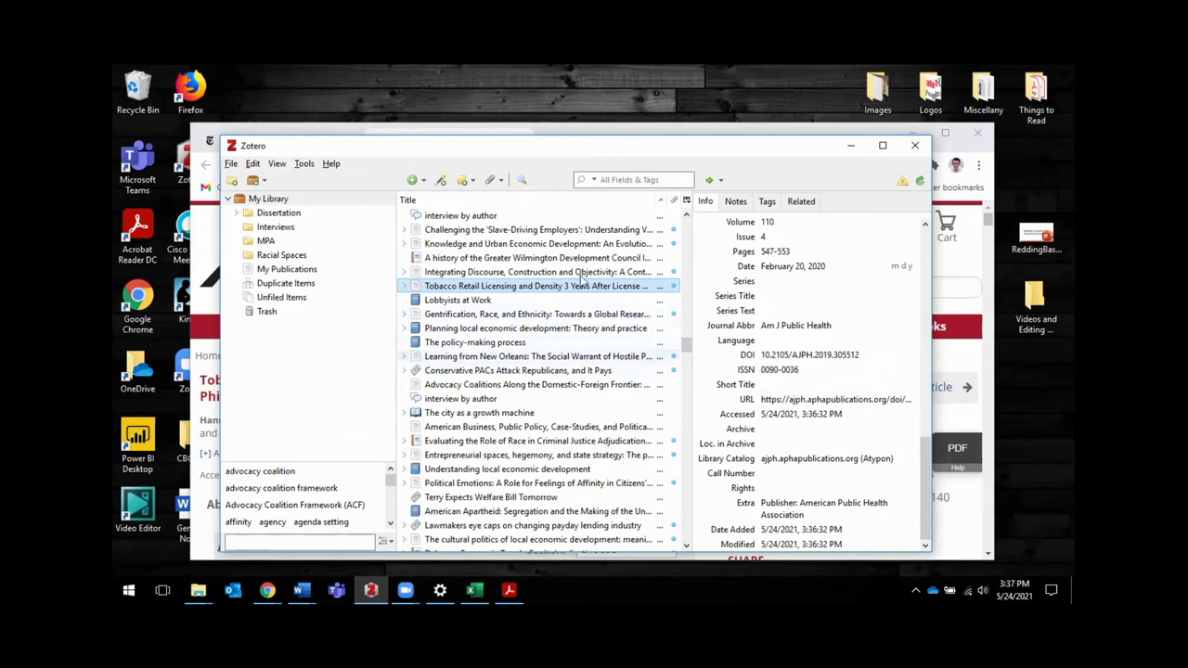
# Return to Chrome and save the New York Times article "Menthol Cigarettes Kill Many Black People" to My Library in Zotero
pyautogui.click(712, 130)
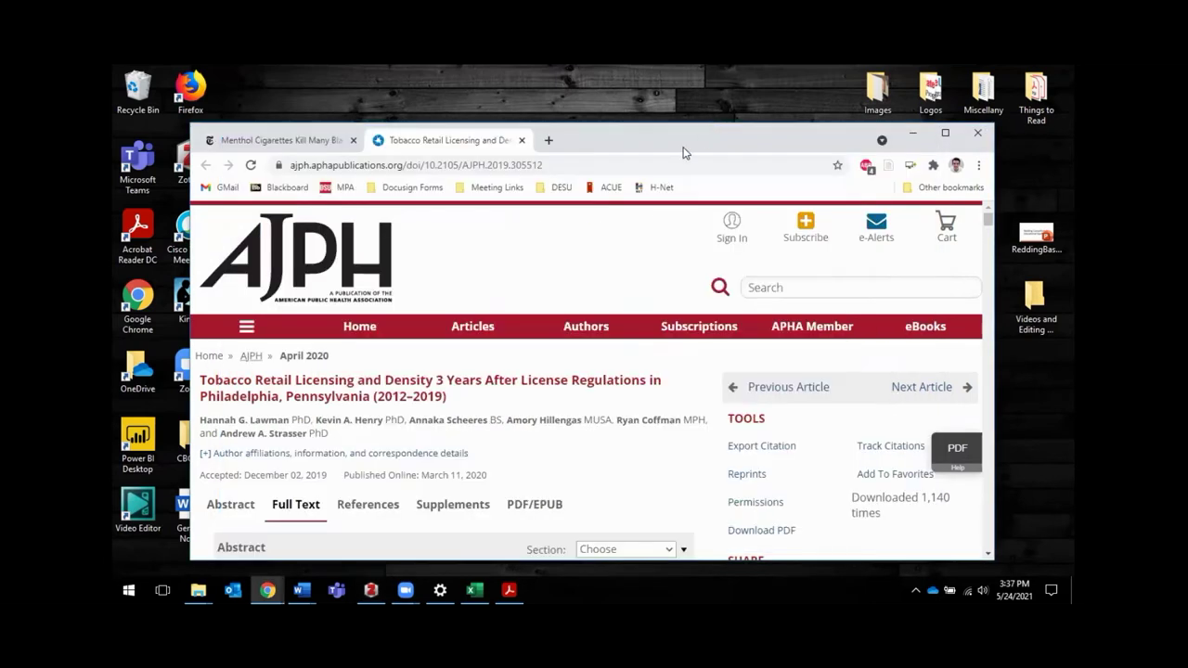
pyautogui.click(270, 146)
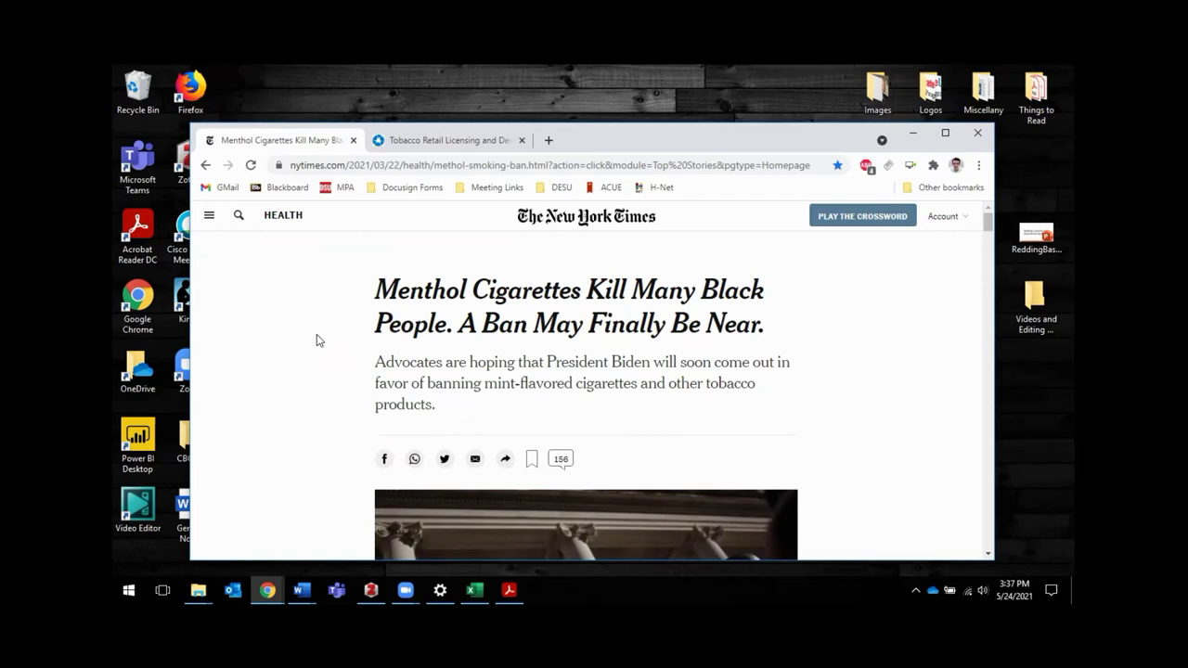
pyautogui.scroll(-1, 316, 341)
pyautogui.scroll(1, 315, 341)
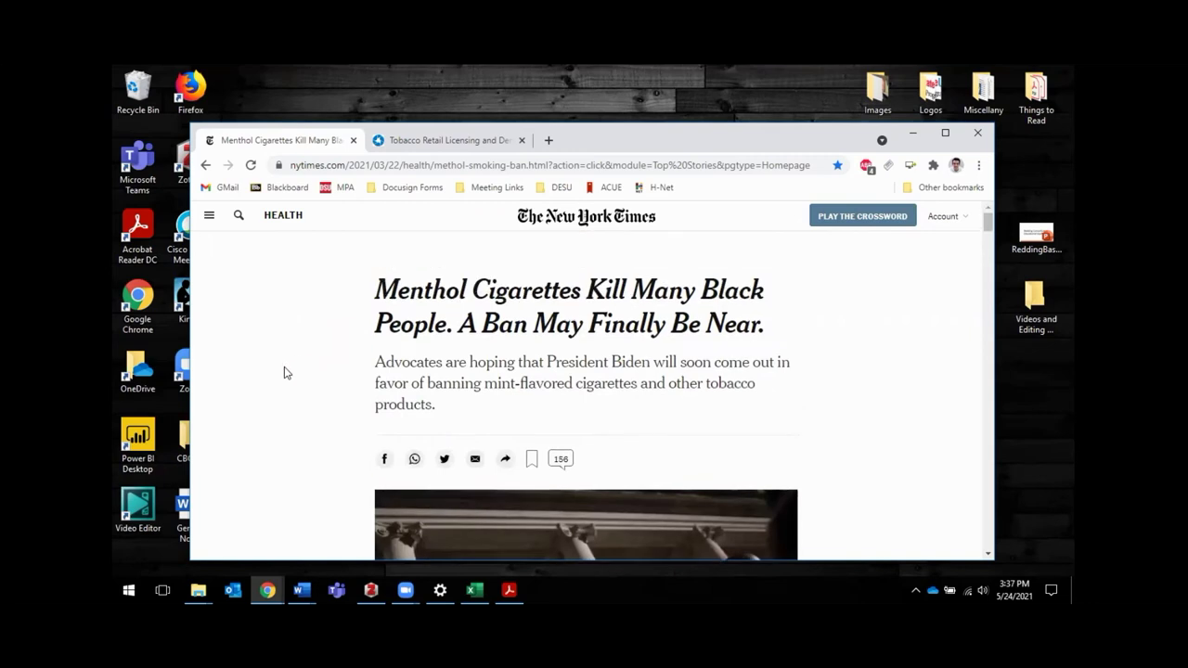
pyautogui.click(889, 167)
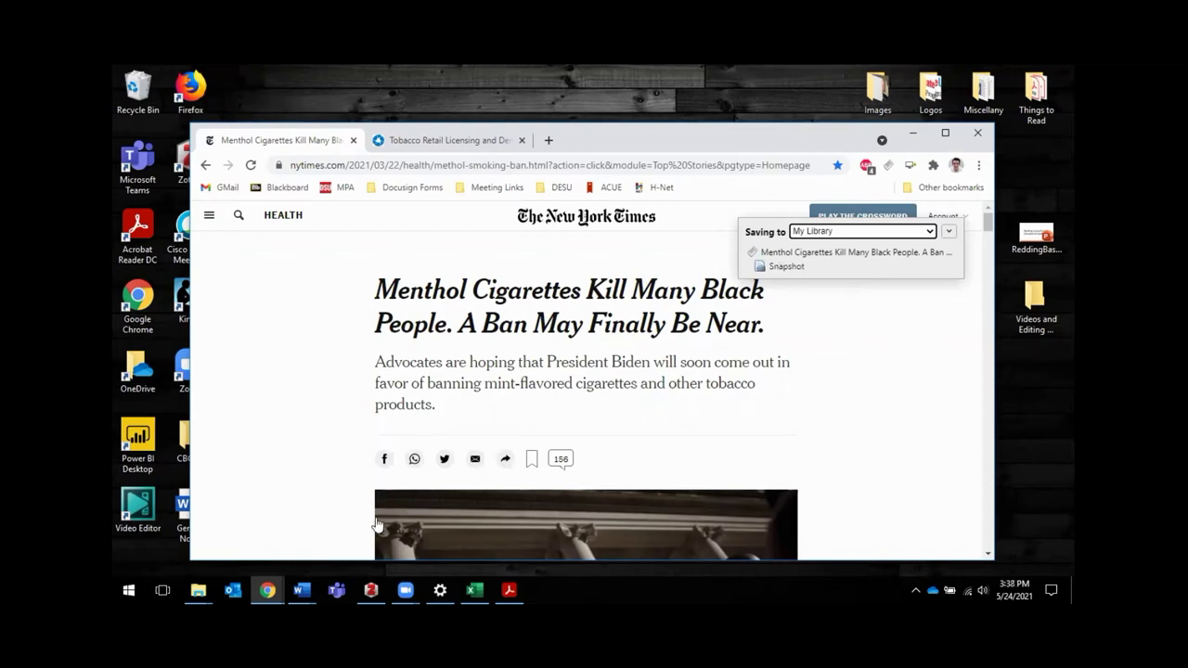
# Switch to Zotero and examine the title, author and abstract of the saved Menthol Cigarettes newspaper article
pyautogui.click(372, 590)
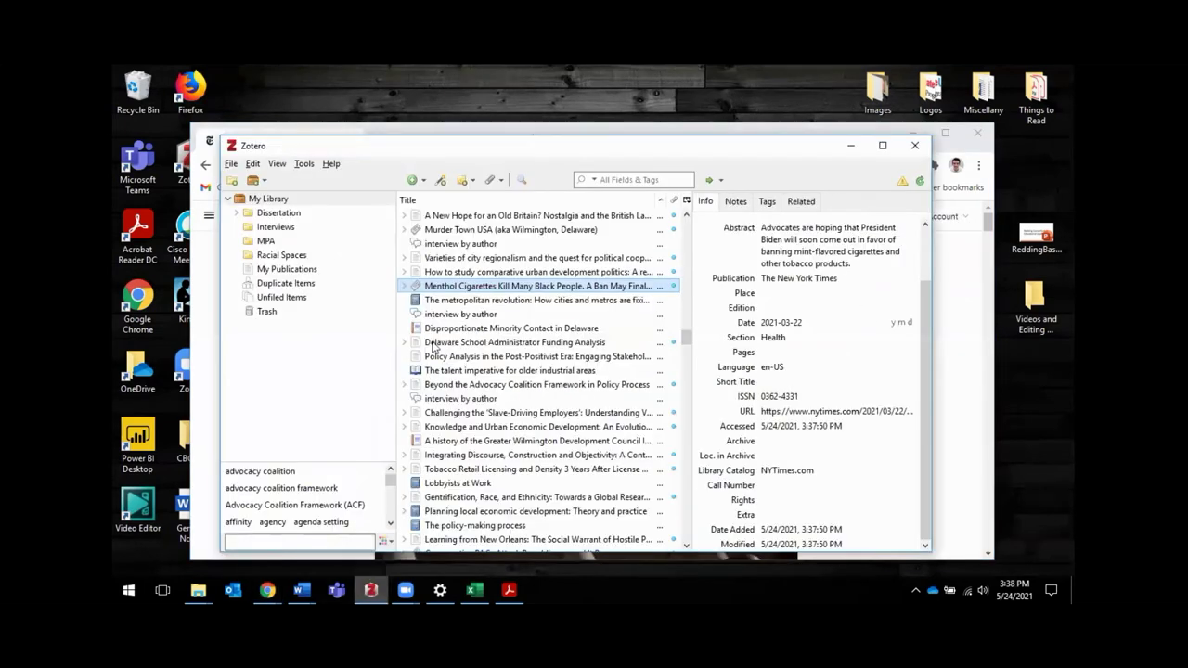
pyautogui.scroll(2, 806, 278)
pyautogui.click(806, 248)
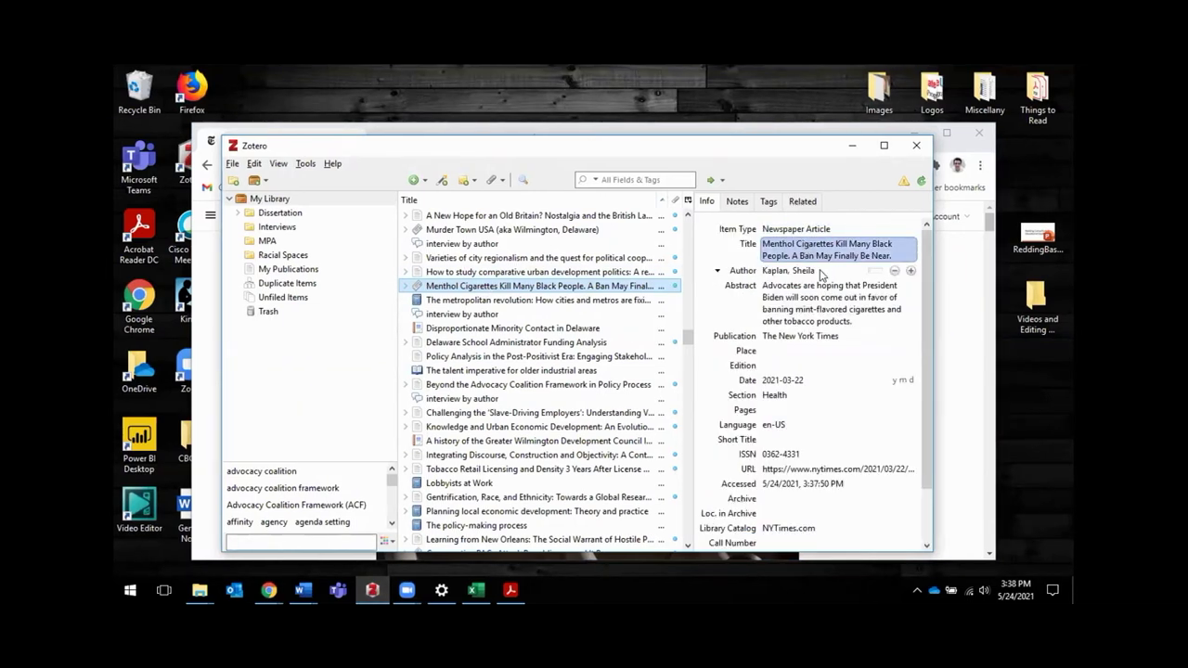
pyautogui.click(821, 272)
pyautogui.click(796, 336)
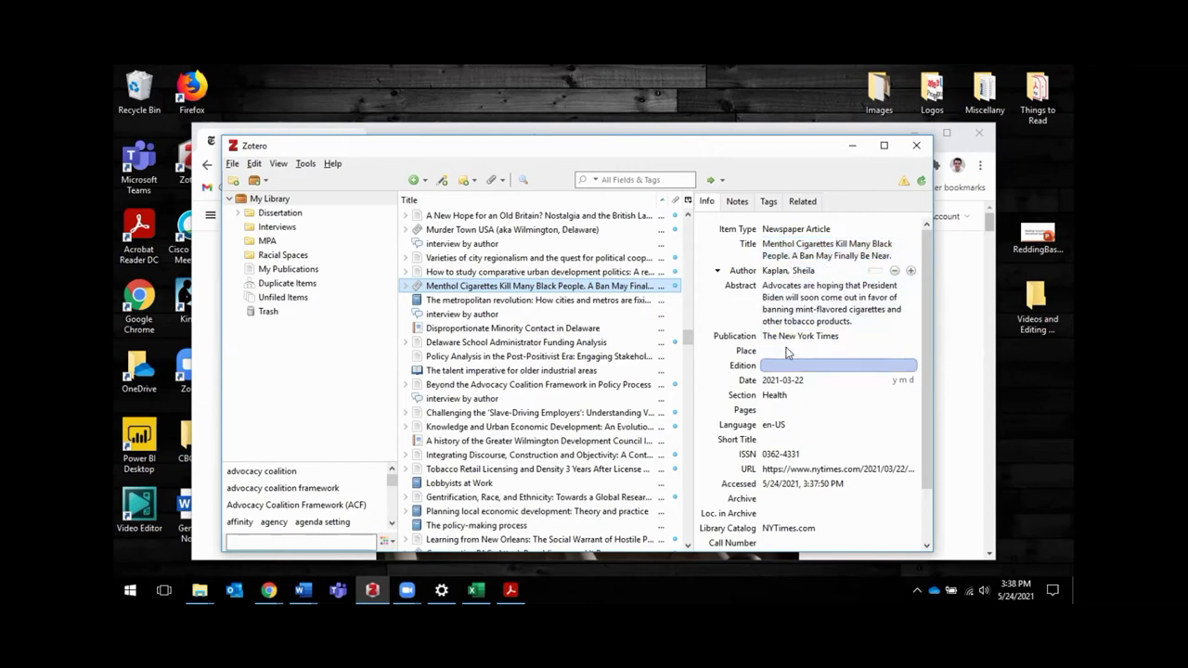
pyautogui.click(793, 303)
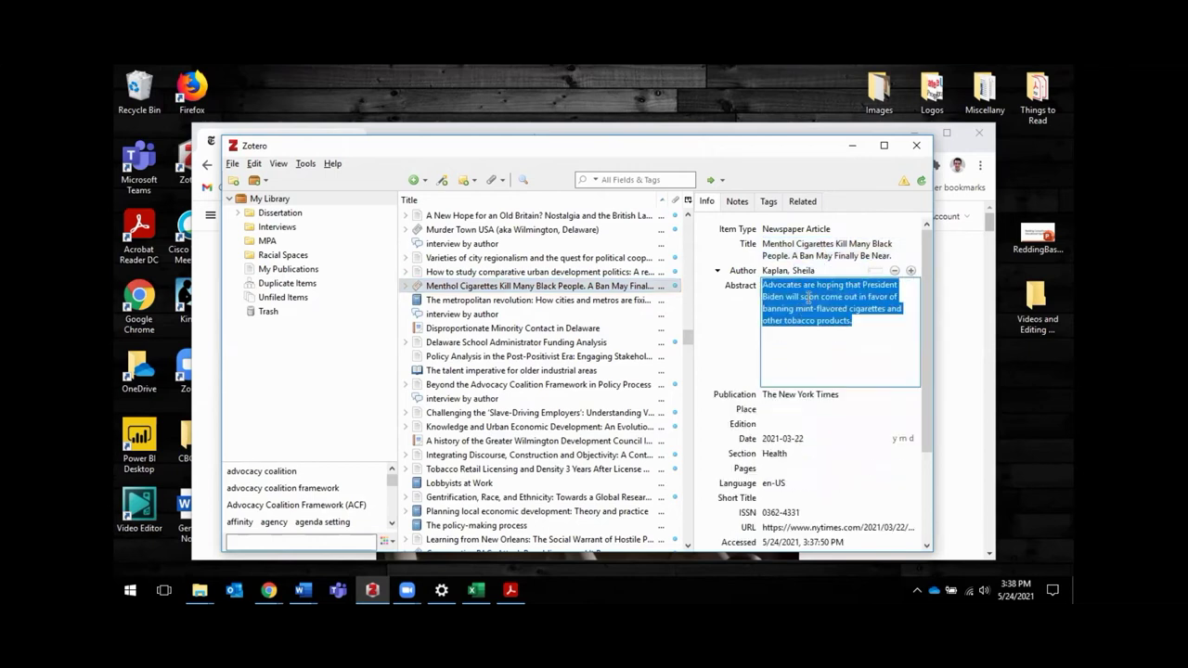
pyautogui.click(844, 438)
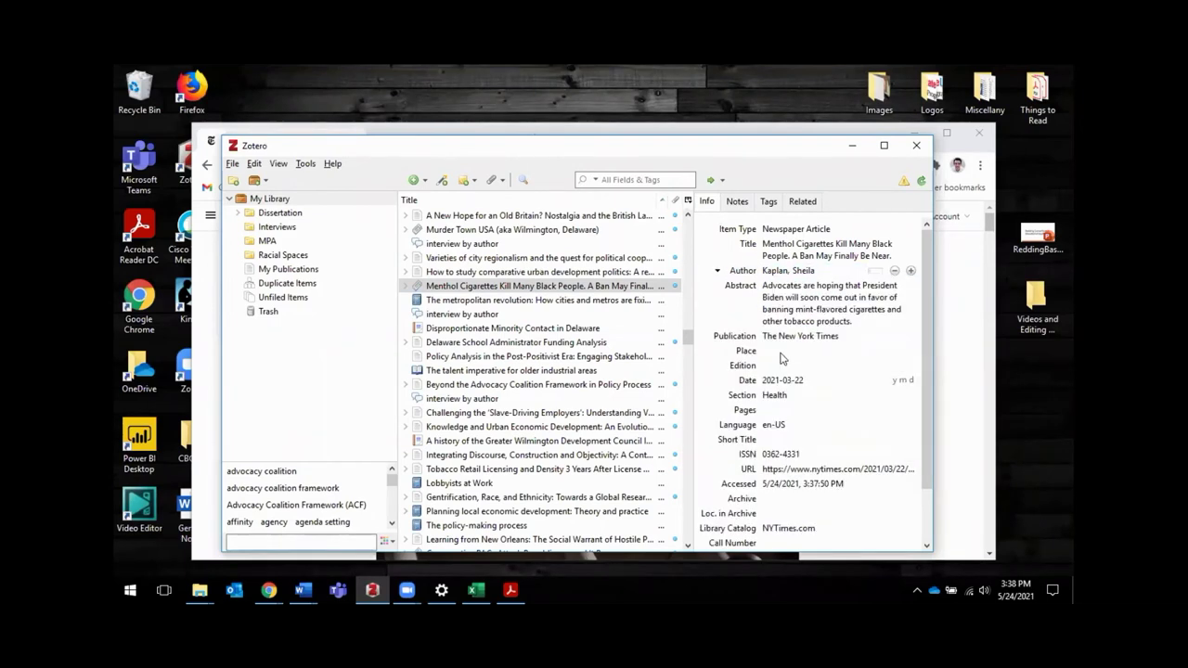
# Examine the menthol article's remaining citation fields, including publication, date, section, pages, ISSN and URL, and recheck its abstract
pyautogui.click(776, 371)
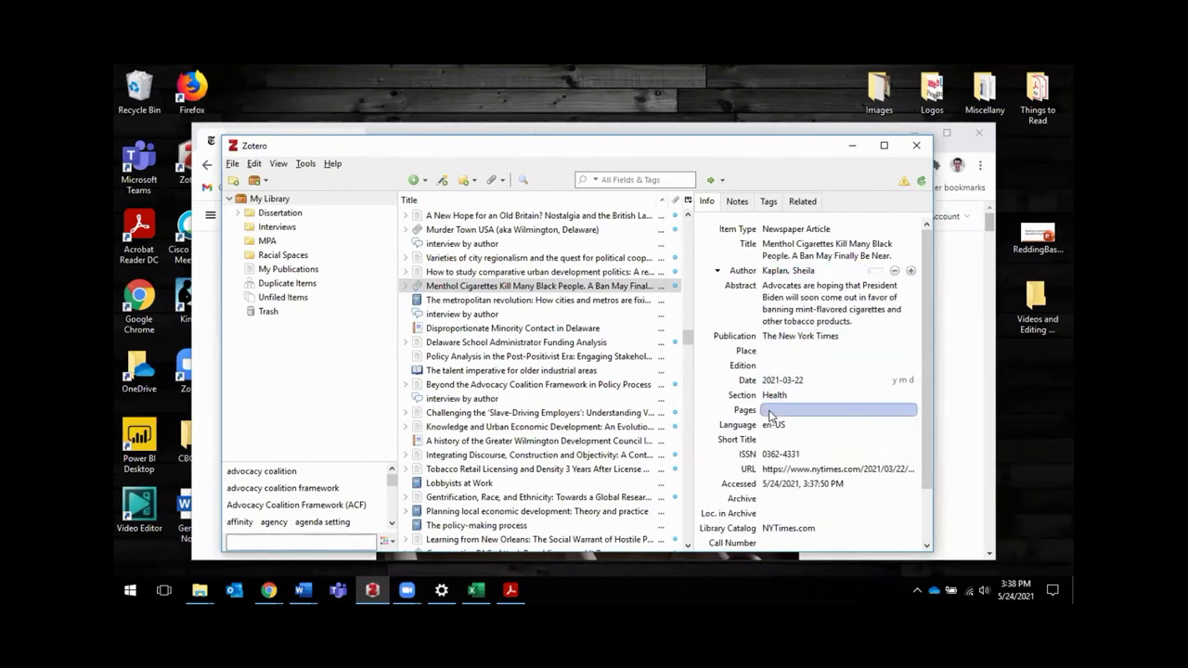
pyautogui.click(801, 380)
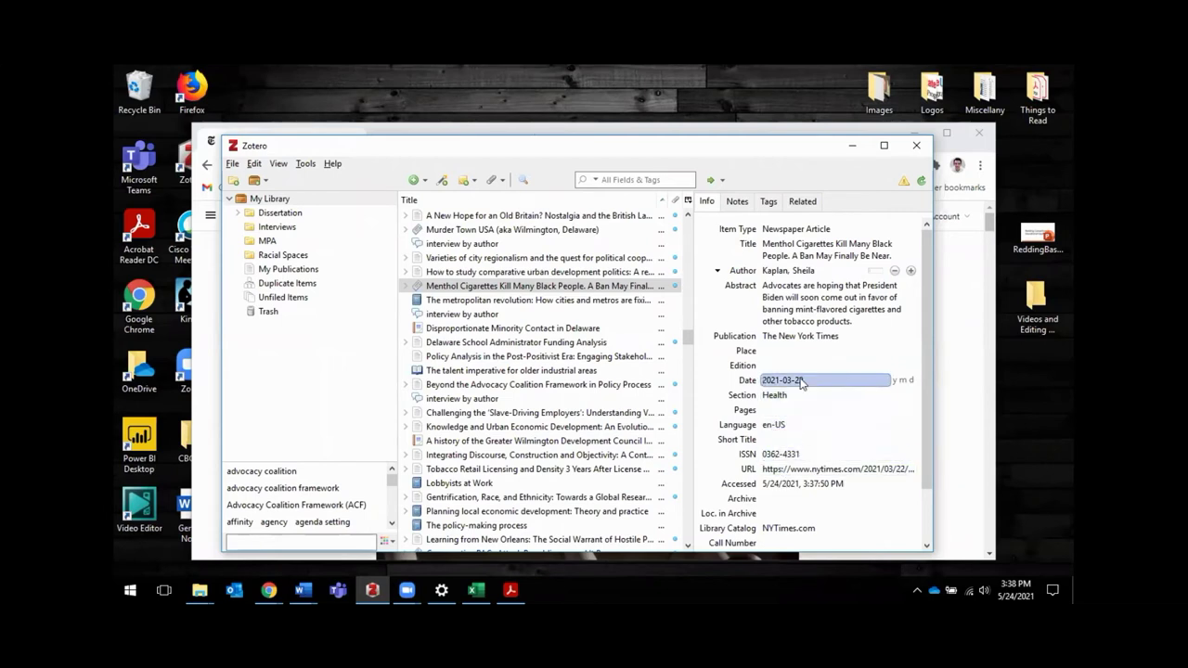
pyautogui.click(850, 336)
pyautogui.click(850, 336)
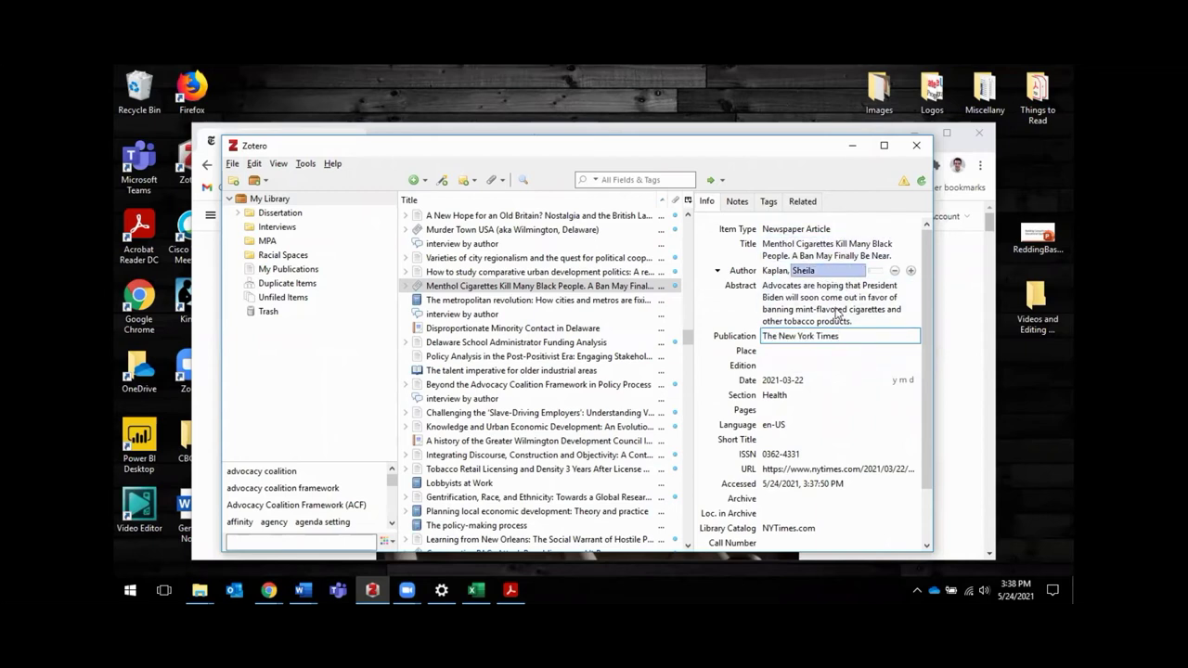
pyautogui.click(833, 304)
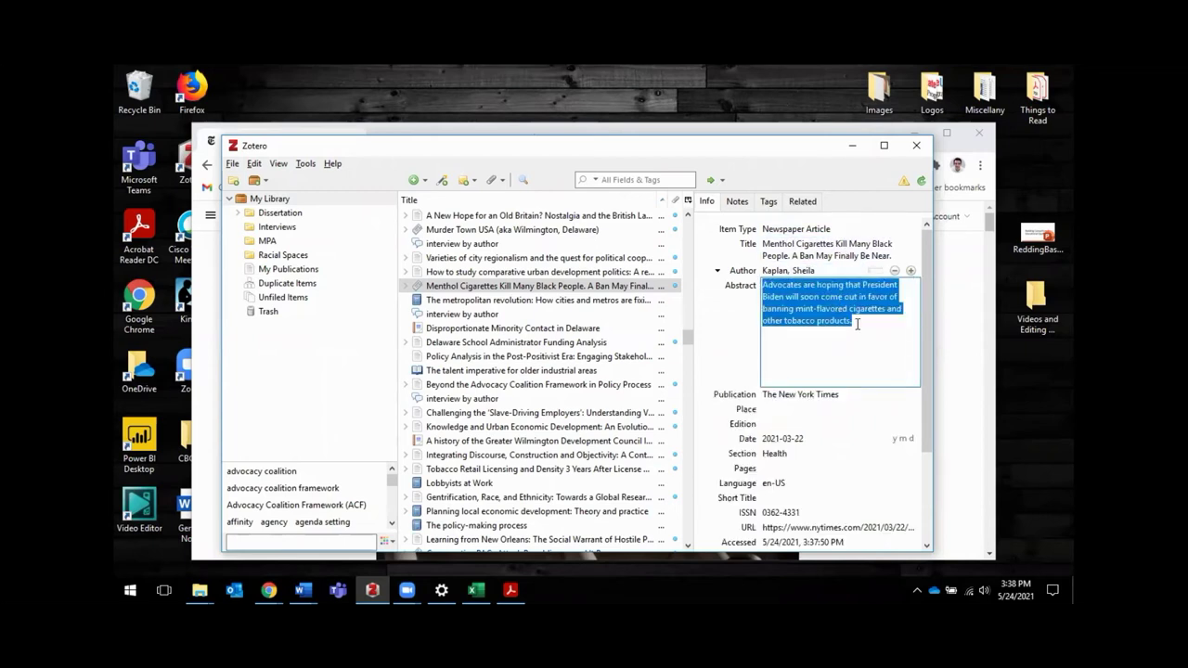
pyautogui.click(857, 323)
pyautogui.scroll(-3, 826, 410)
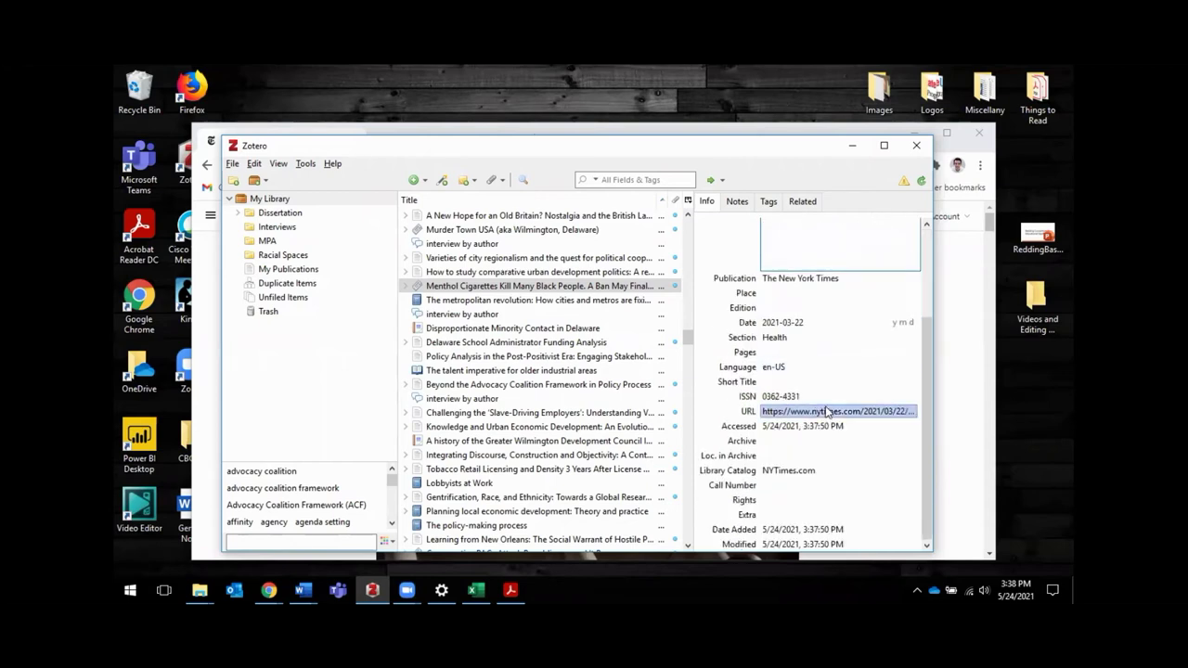
pyautogui.scroll(3, 824, 401)
pyautogui.click(821, 395)
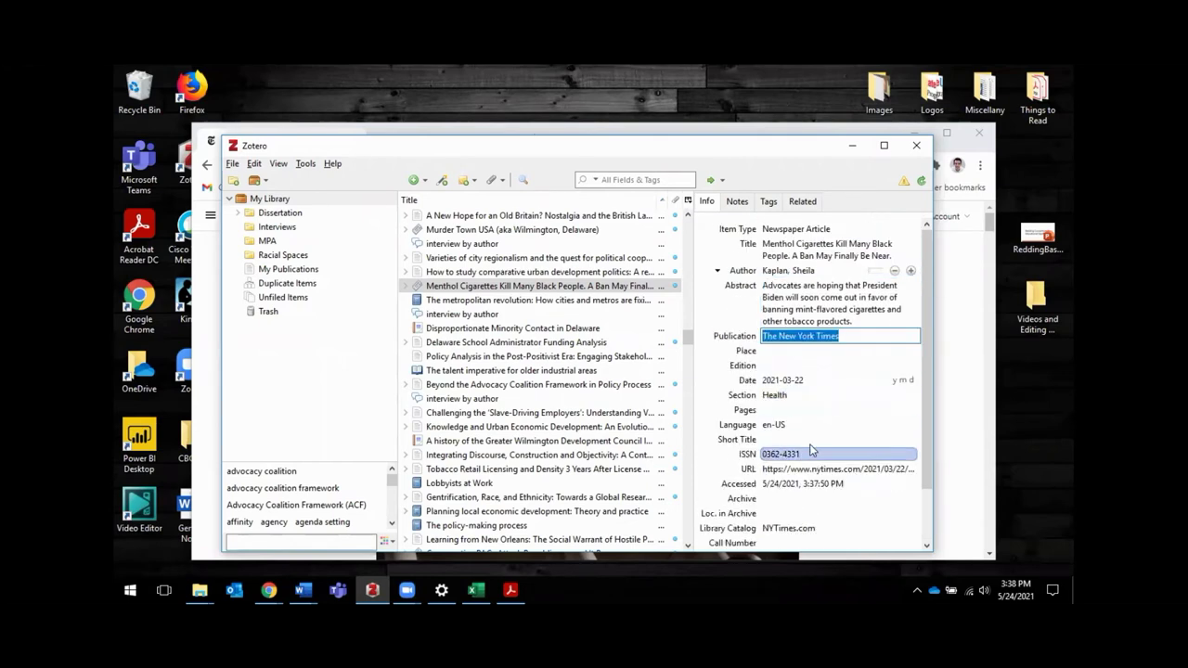
pyautogui.scroll(-1, 810, 450)
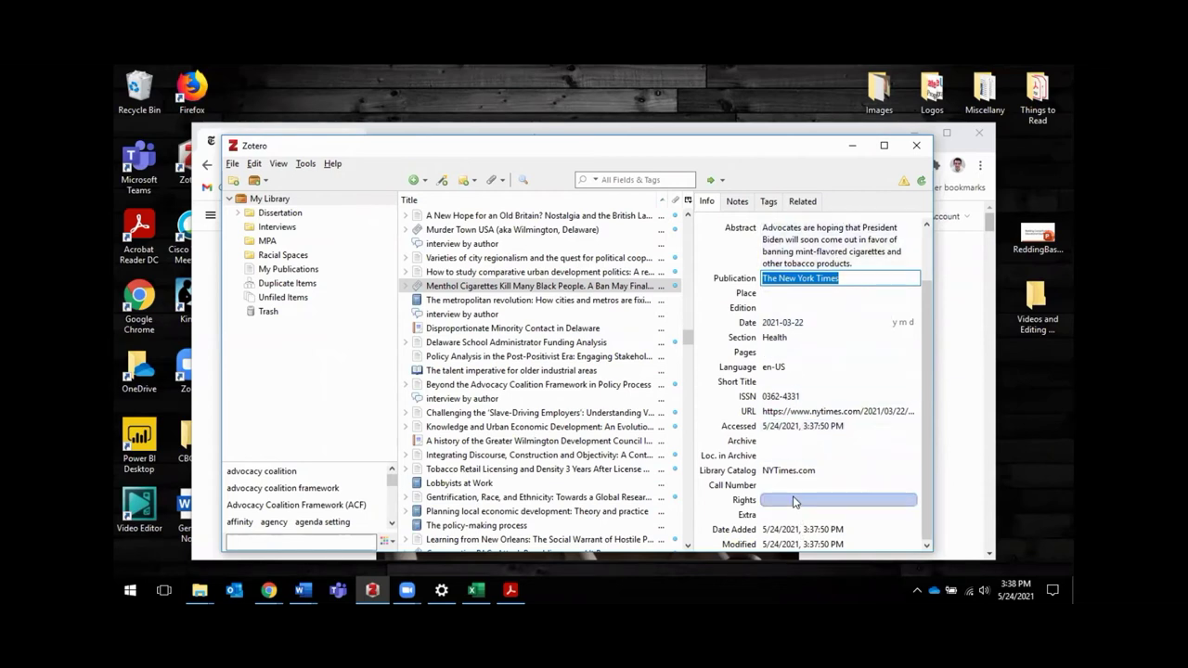
pyautogui.scroll(1, 794, 502)
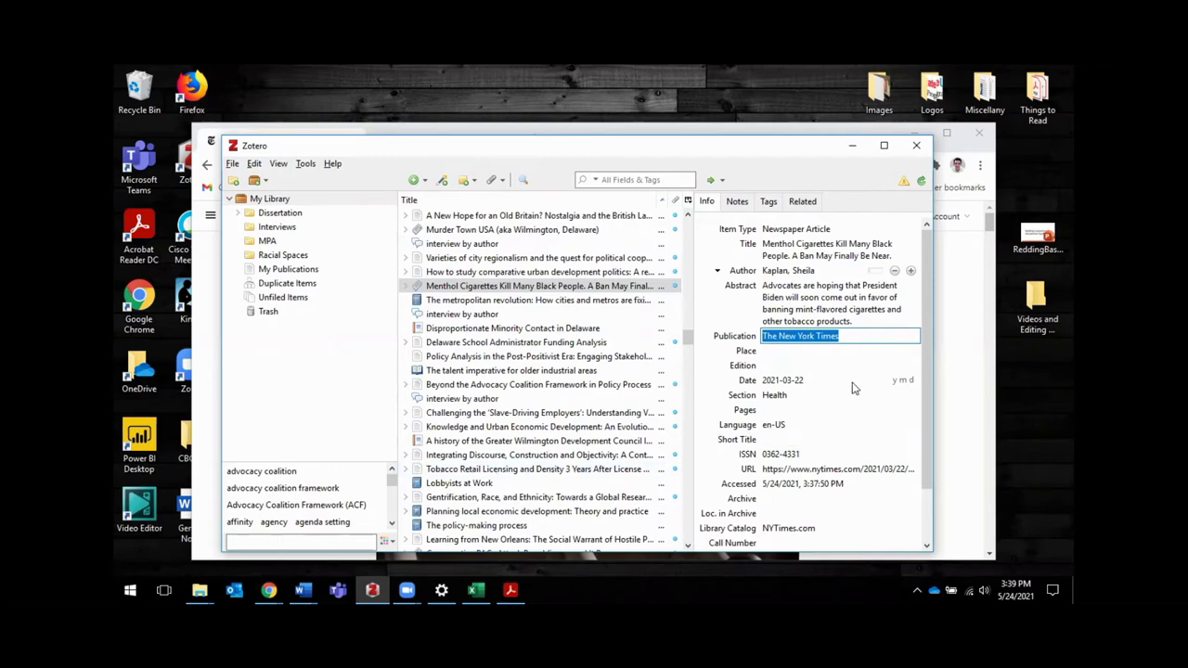
# Collapse the menthol article's abstract and switch to the Citation Management Example document in Word
pyautogui.click(703, 320)
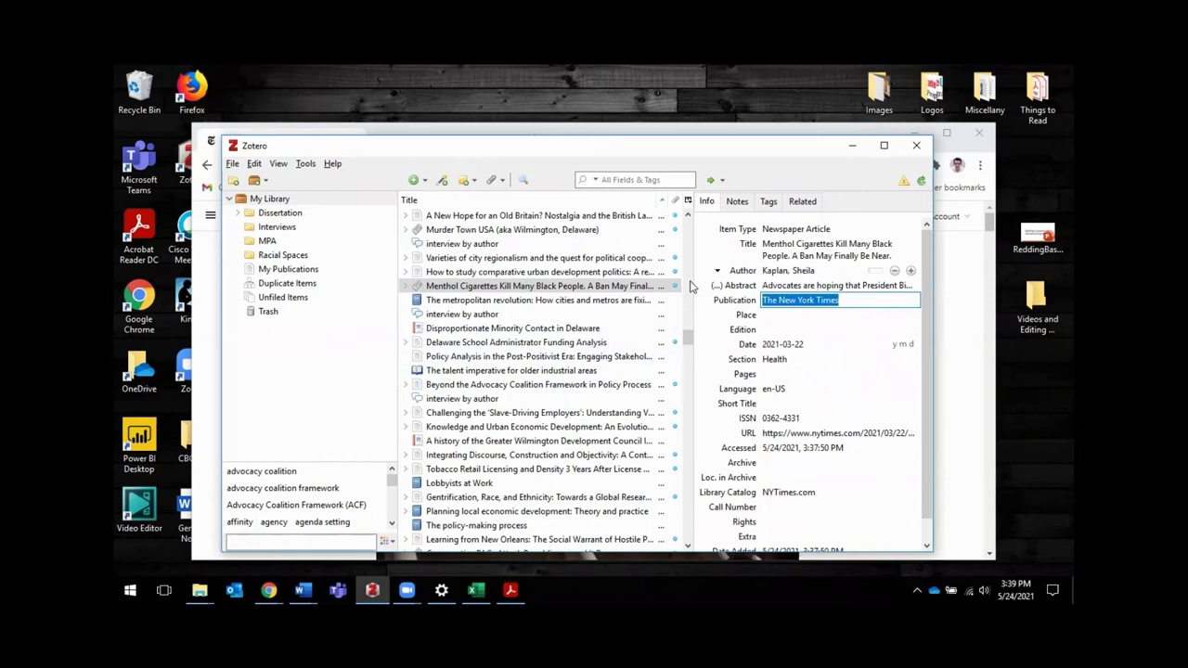
pyautogui.click(303, 591)
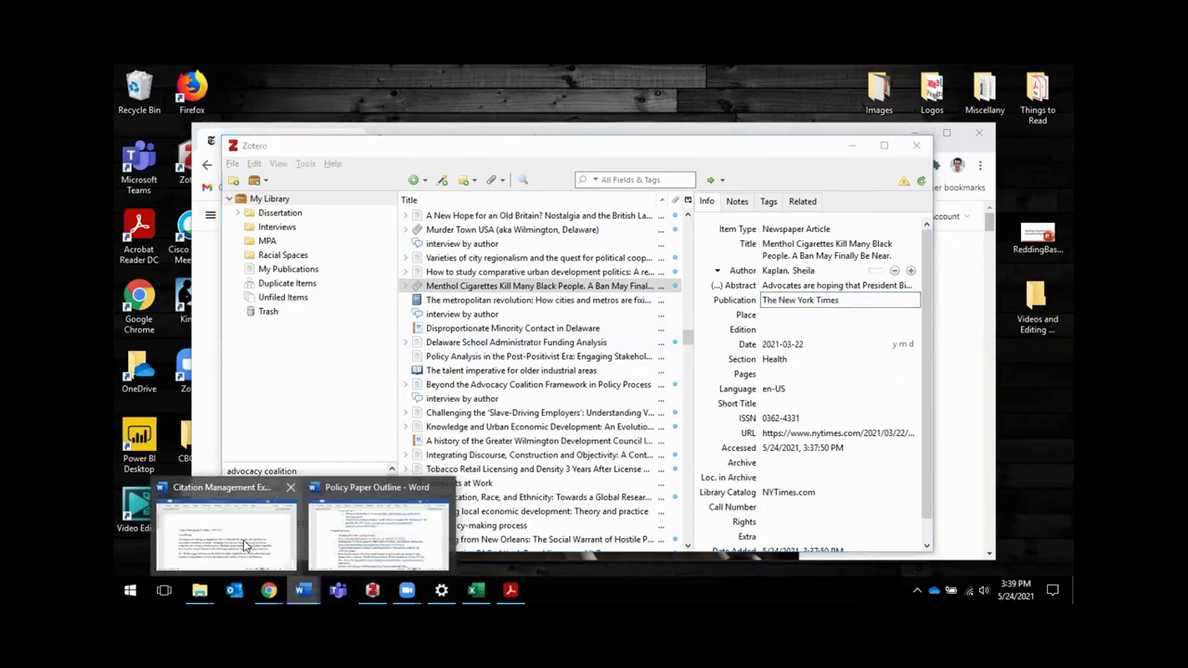
pyautogui.click(251, 542)
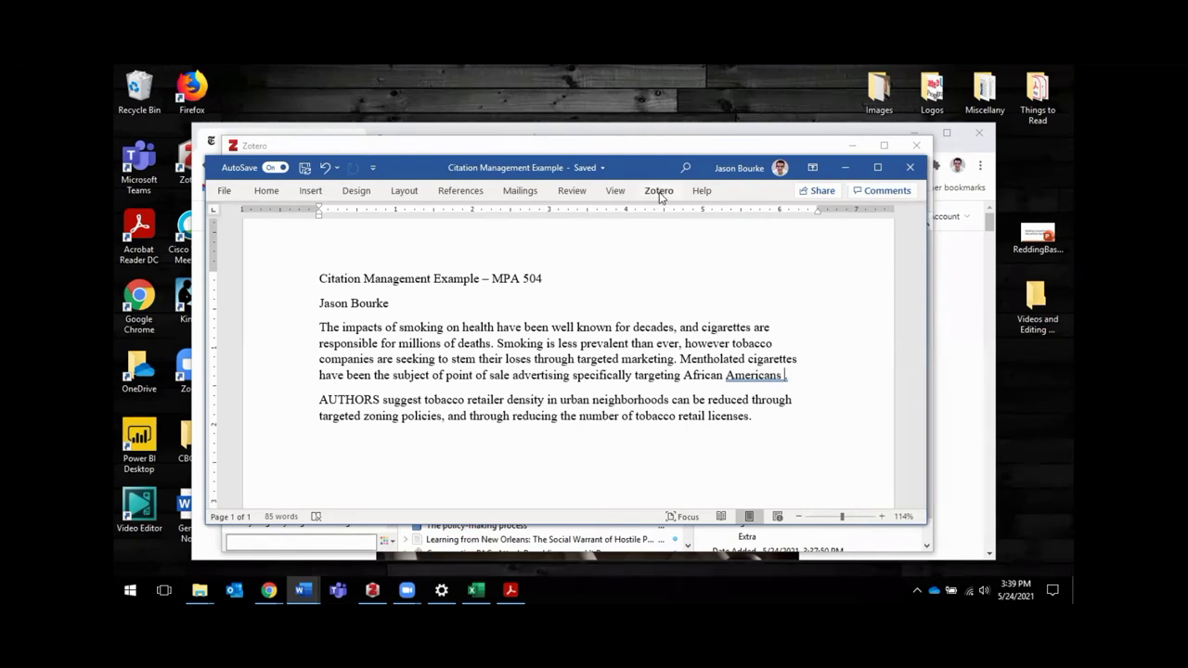
# Start a Zotero citation after "African Americans" in the first paragraph, using the American Psychological Association (APA) 7th edition style
pyautogui.click(659, 191)
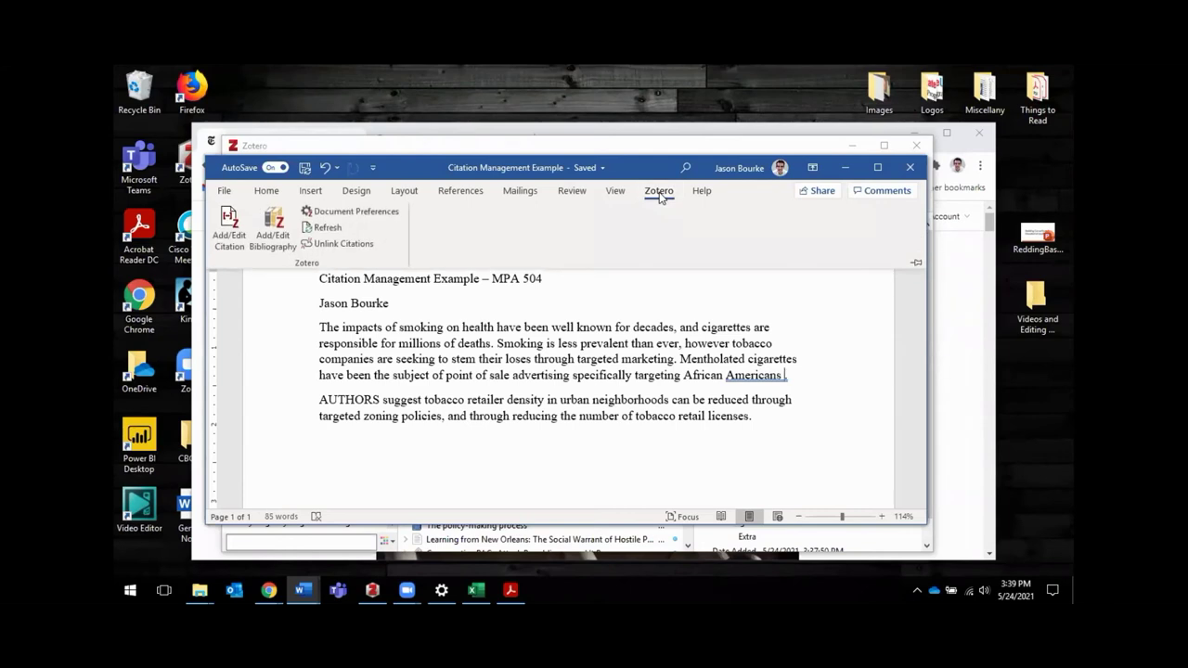
pyautogui.click(230, 228)
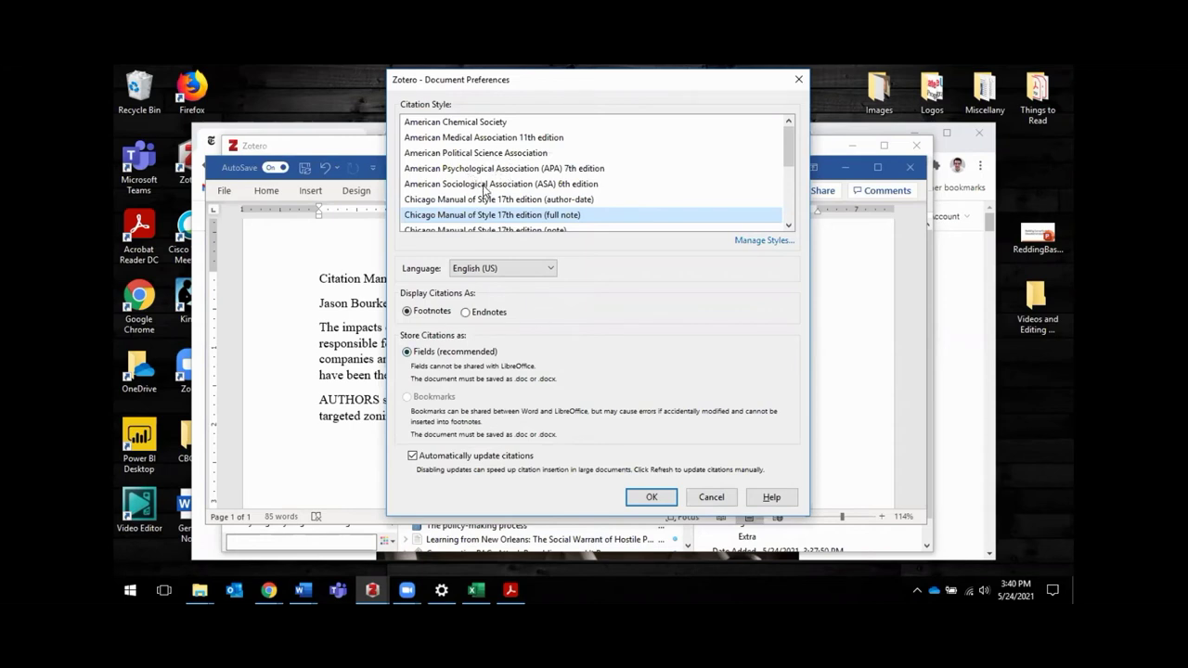
pyautogui.scroll(-2, 485, 193)
pyautogui.scroll(1, 492, 186)
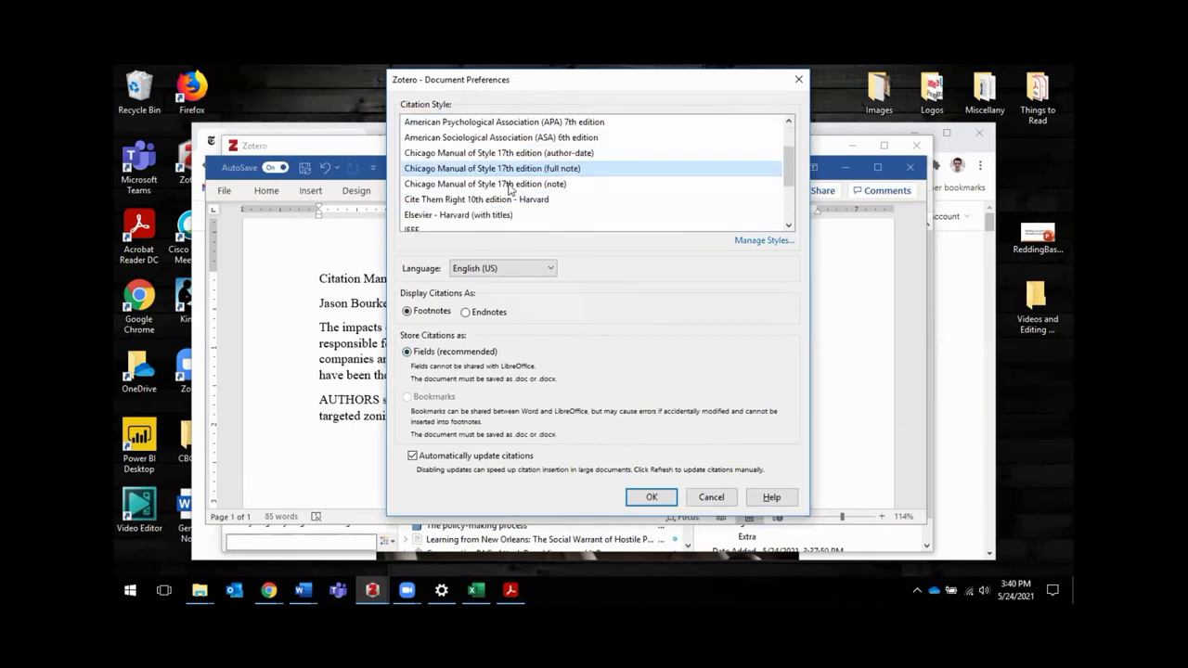
pyautogui.scroll(-2, 510, 191)
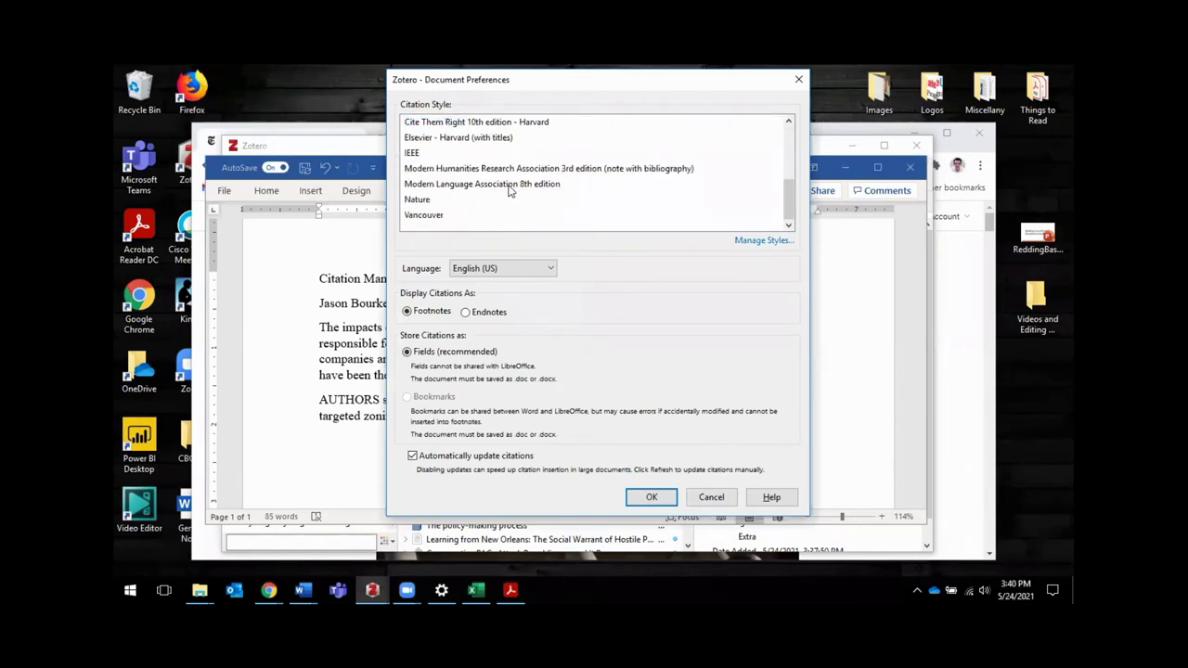
pyautogui.scroll(3, 509, 192)
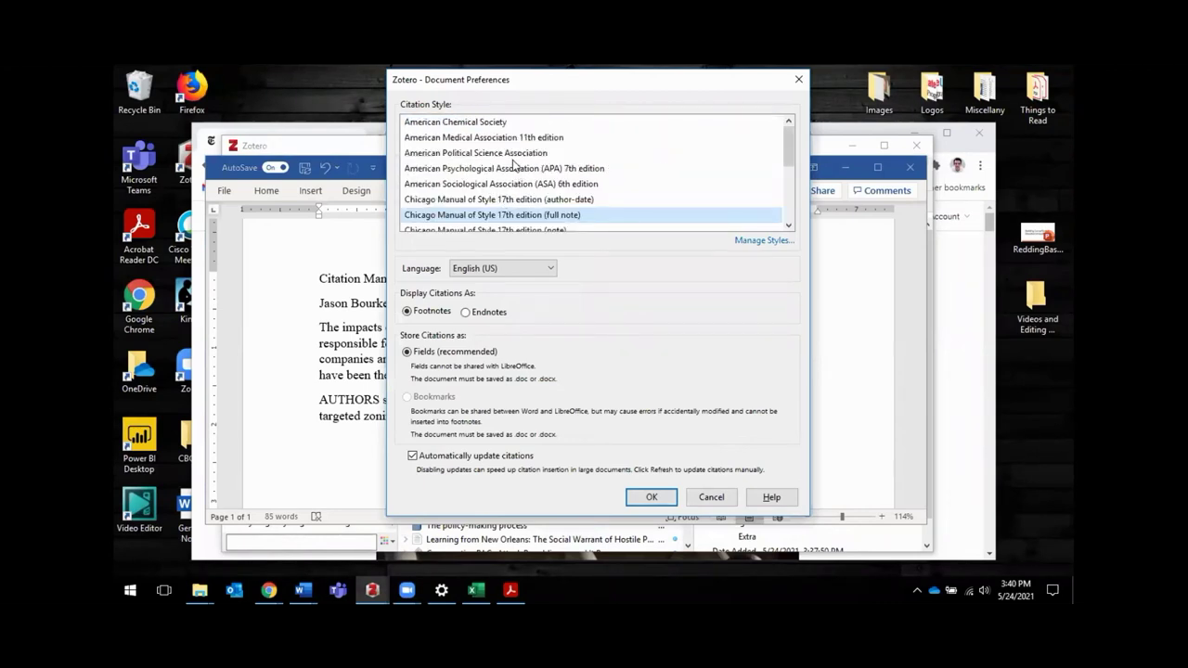
pyautogui.click(522, 168)
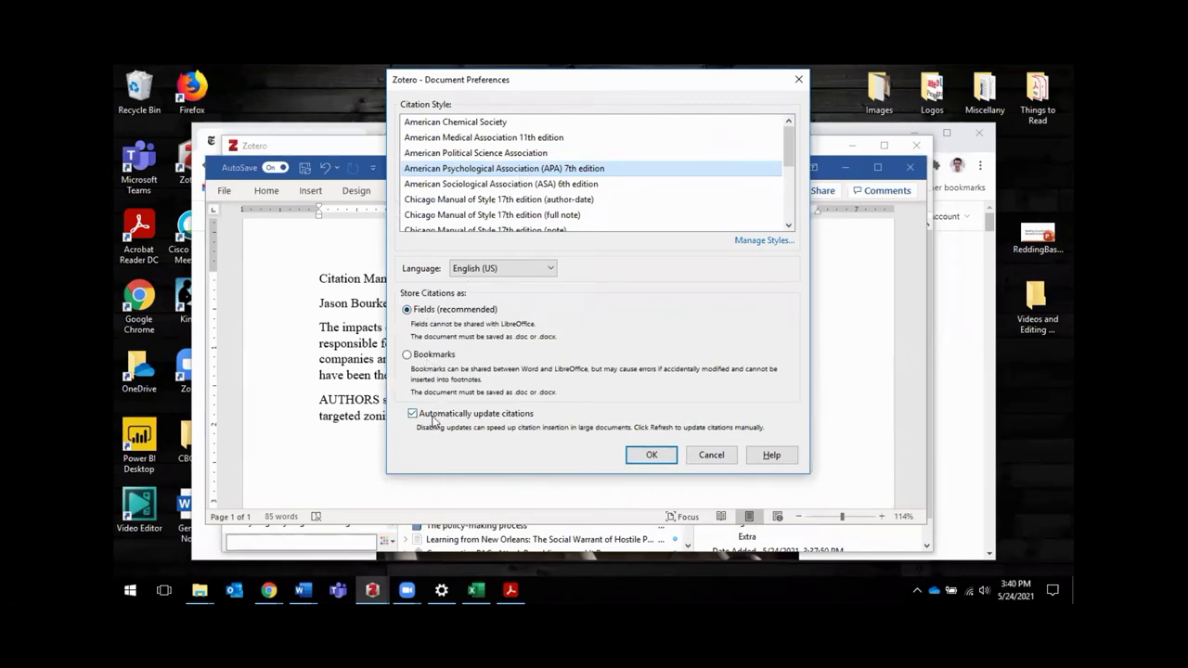
pyautogui.click(649, 456)
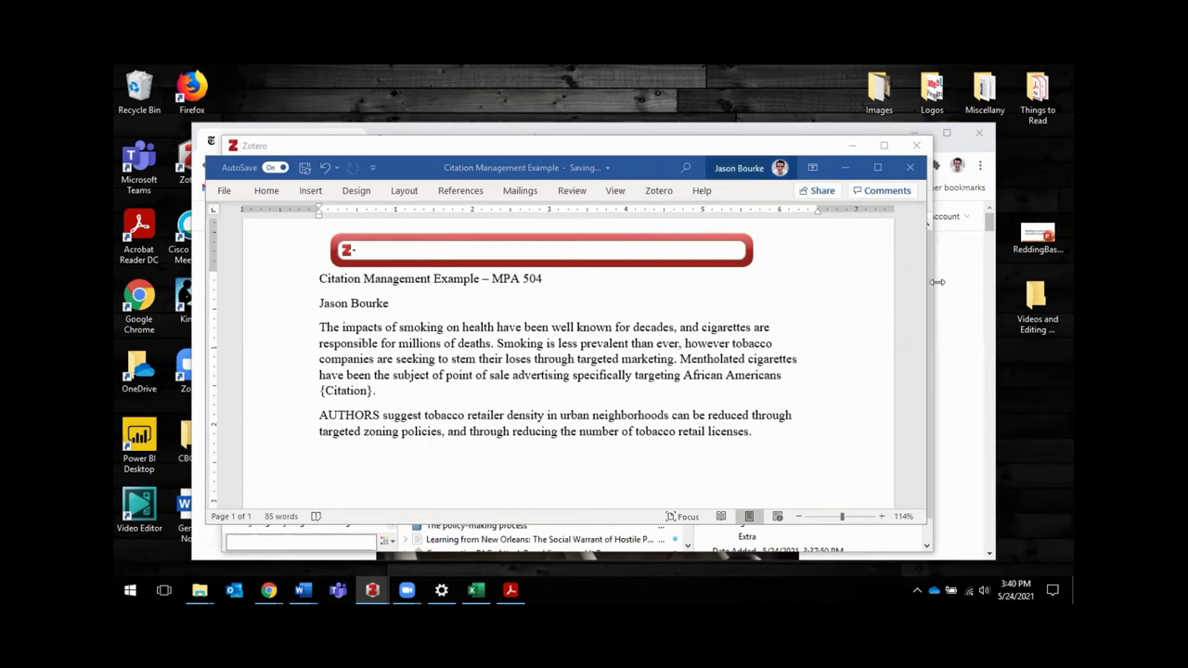
# Check the menthol article's byline in Chrome, and return to the Word document with the Zotero citation search bar active
pyautogui.click(629, 130)
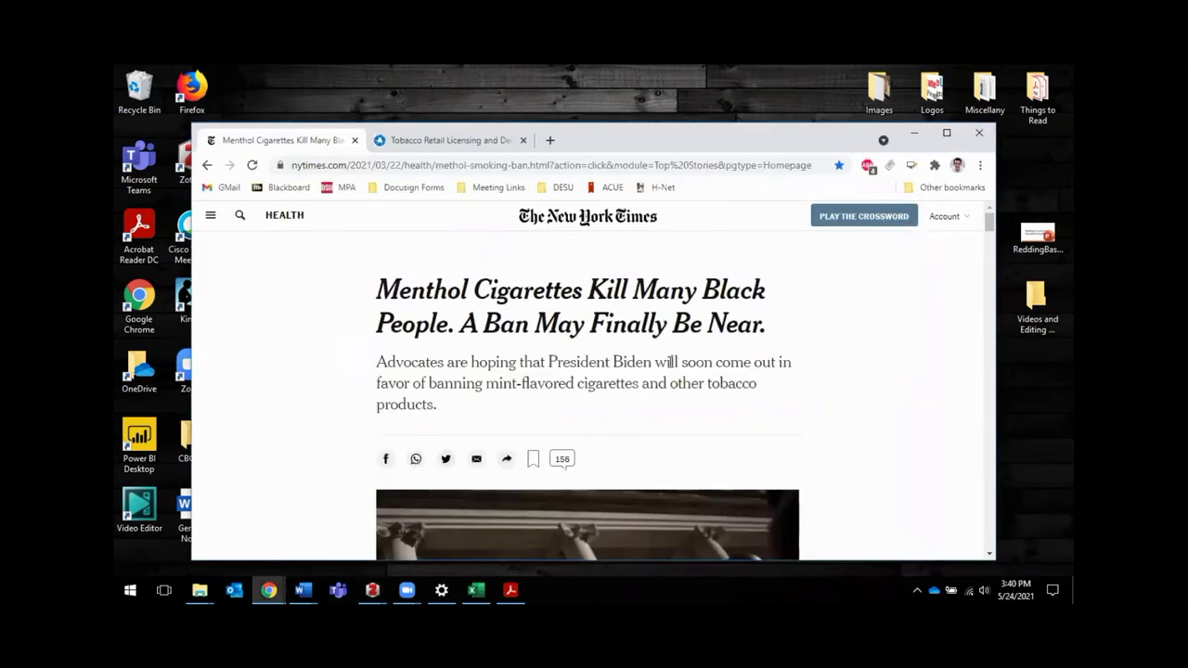
pyautogui.scroll(-5, 654, 390)
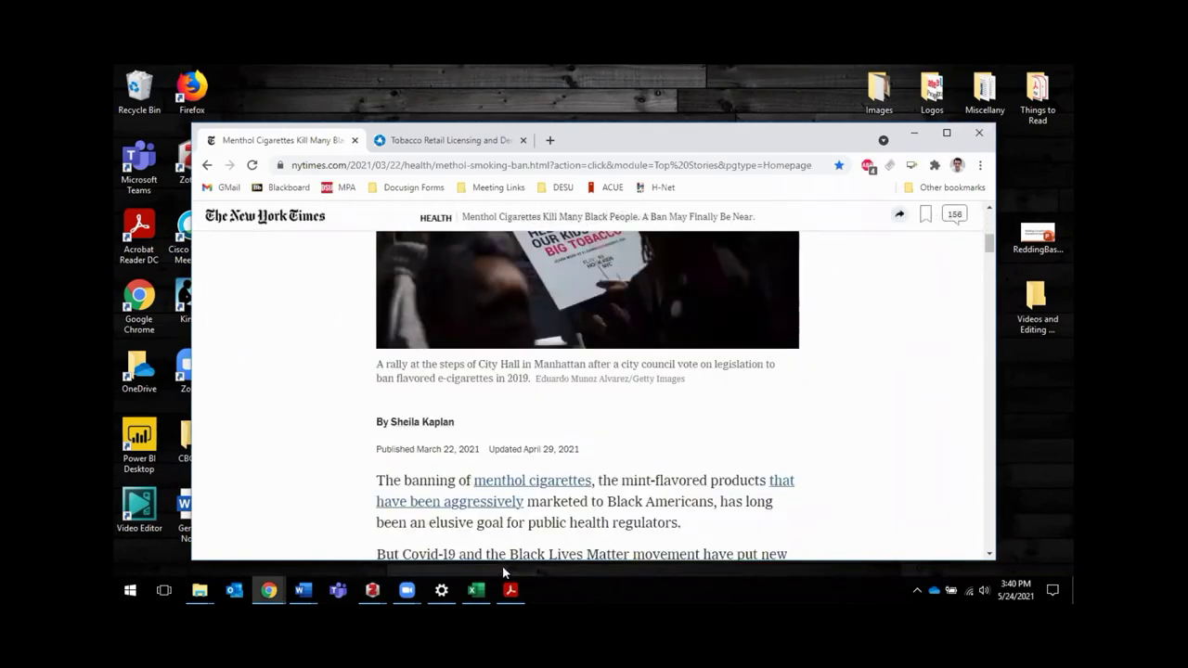
pyautogui.click(372, 591)
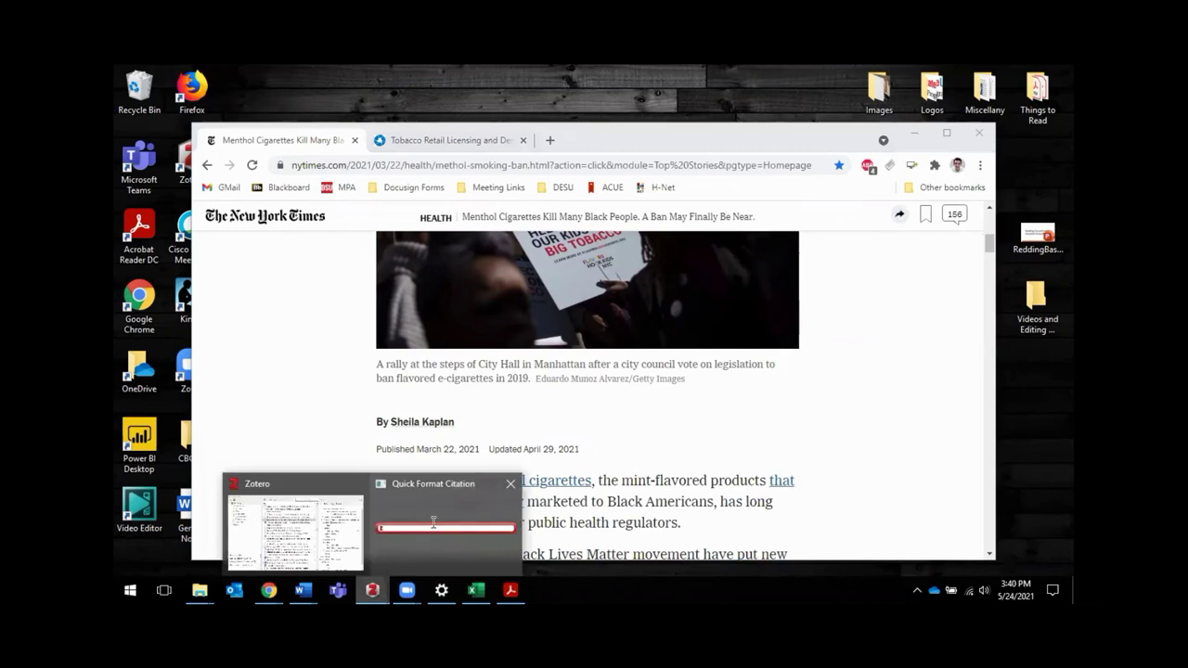
pyautogui.click(400, 552)
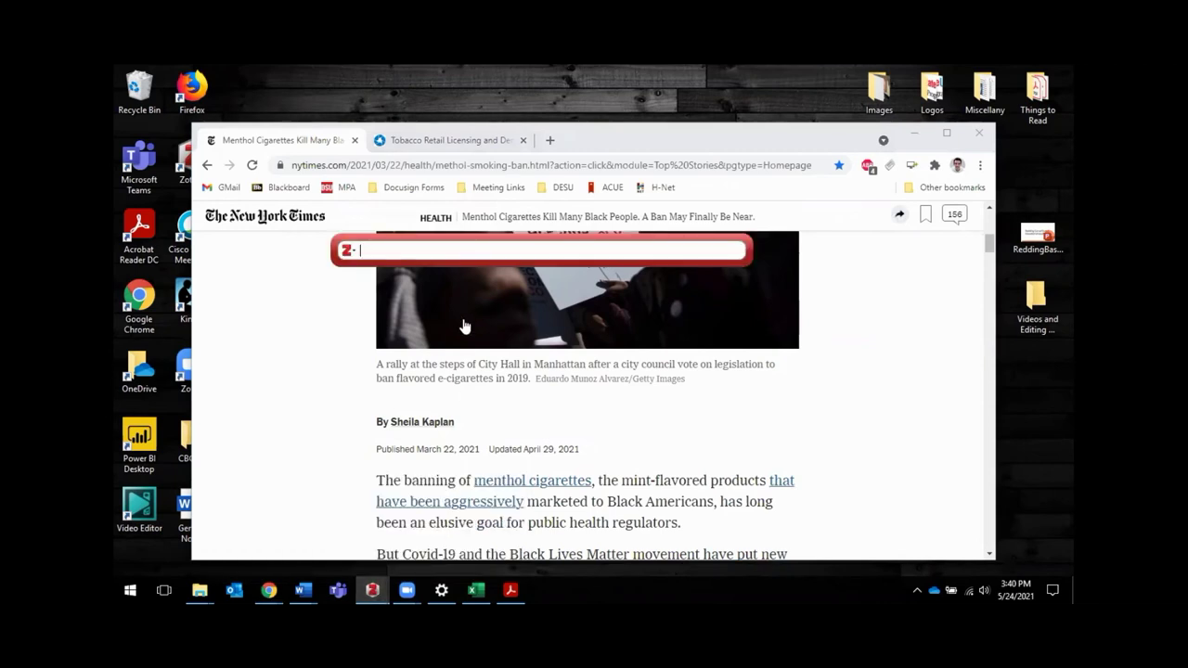
pyautogui.click(303, 590)
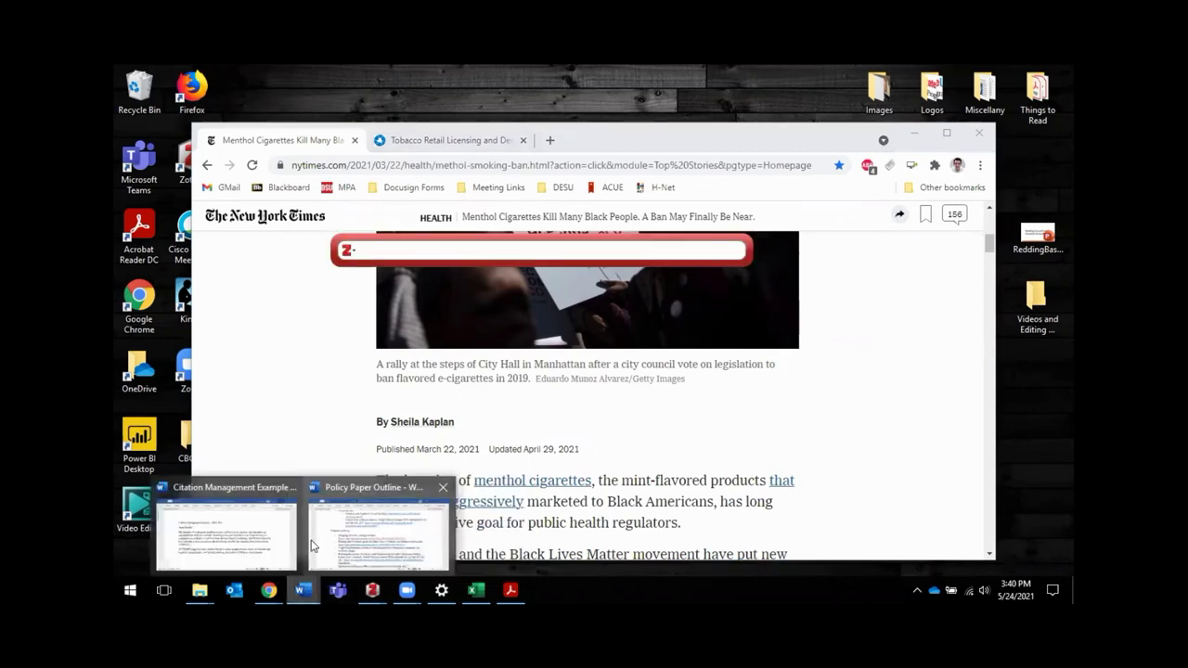
pyautogui.click(243, 545)
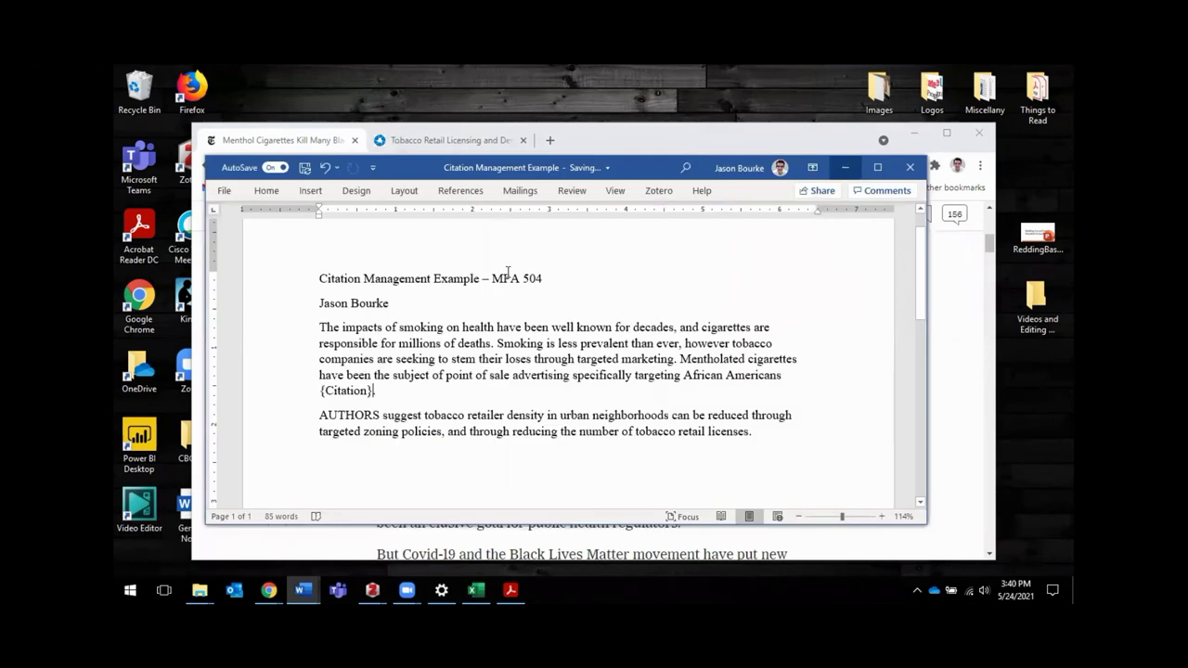
pyautogui.click(376, 591)
pyautogui.click(437, 525)
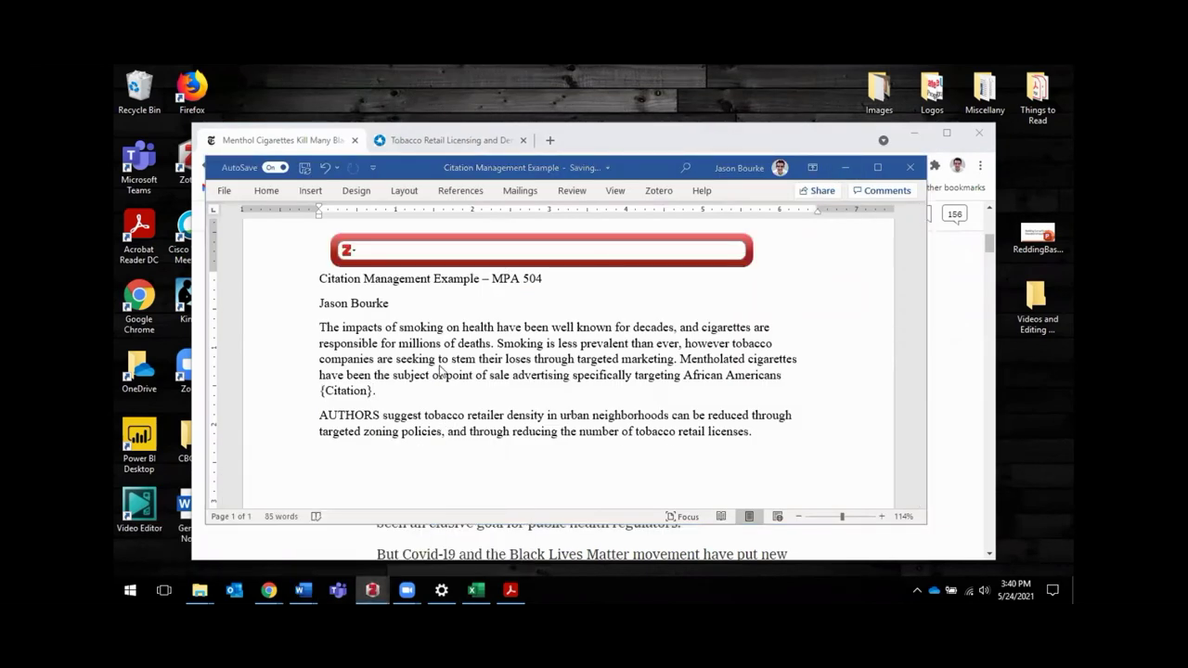
# Find the New York Times menthol article by its author's surname and insert its citation after "African Americans"
pyautogui.write('kaplan')
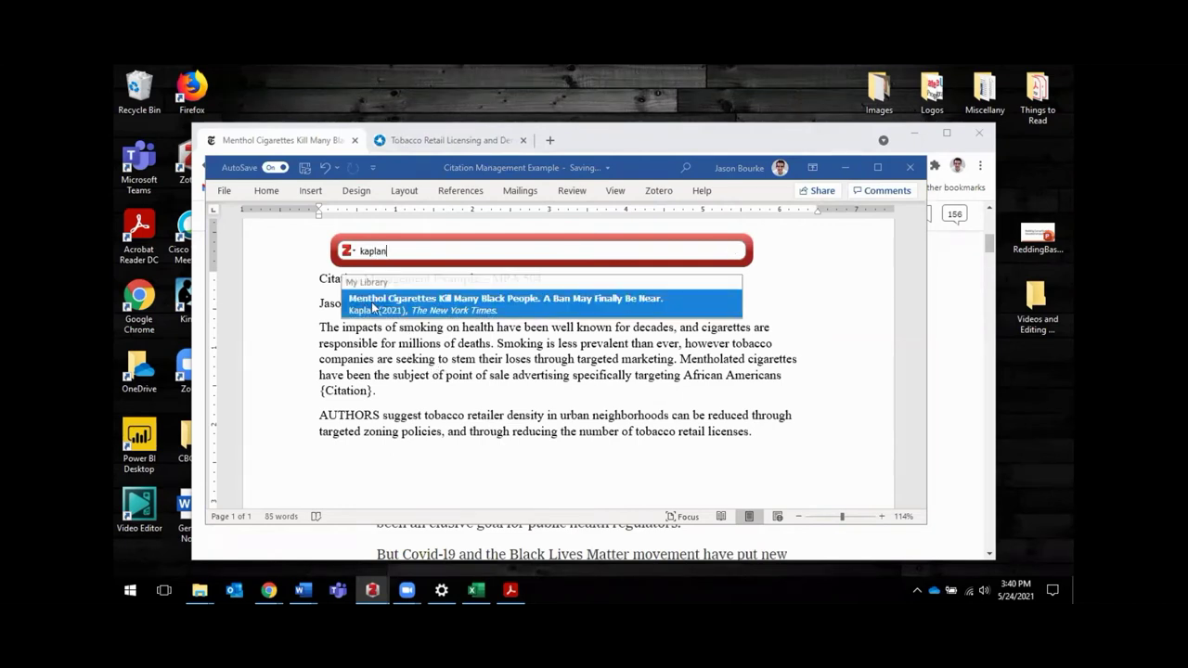
pyautogui.click(466, 302)
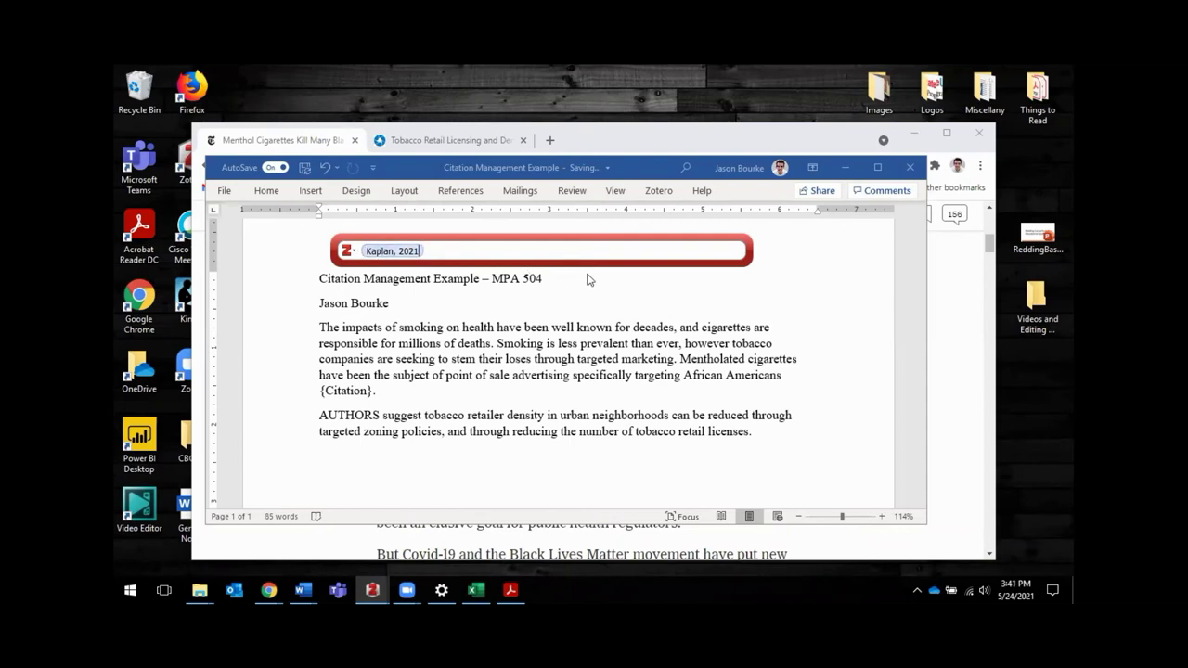
pyautogui.press('Return')
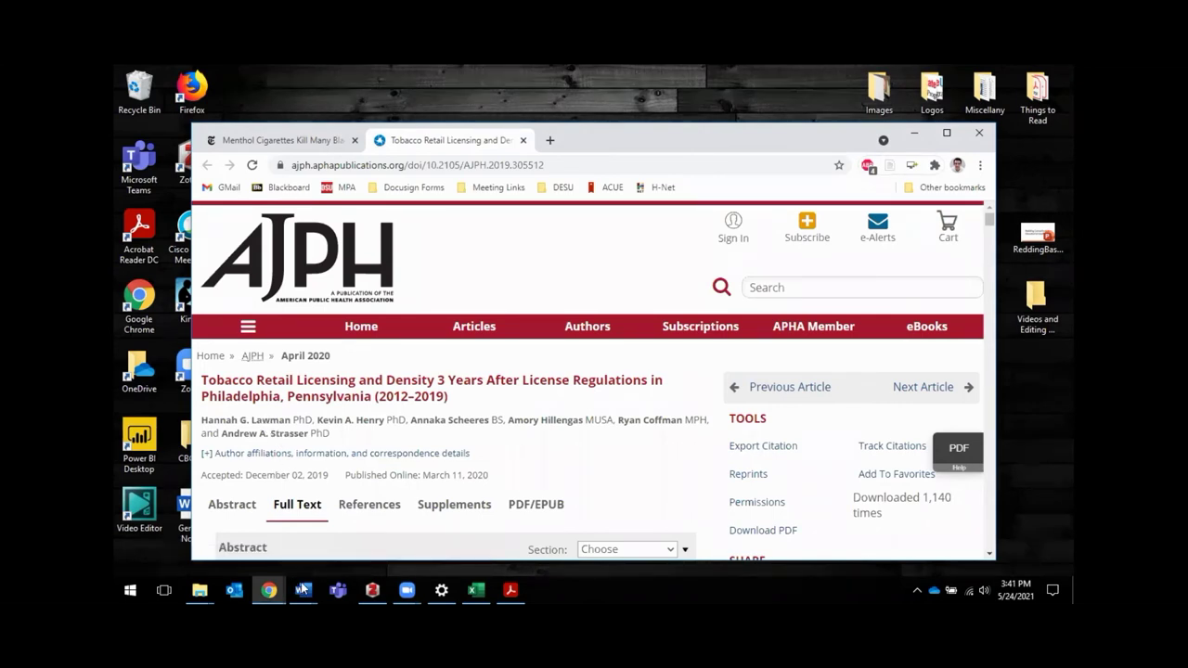
# Compare the "AUTHORS" placeholder in the Word document with the tobacco article's author list in Chrome, and return to Word
pyautogui.moveTo(302, 589)
pyautogui.click(260, 538)
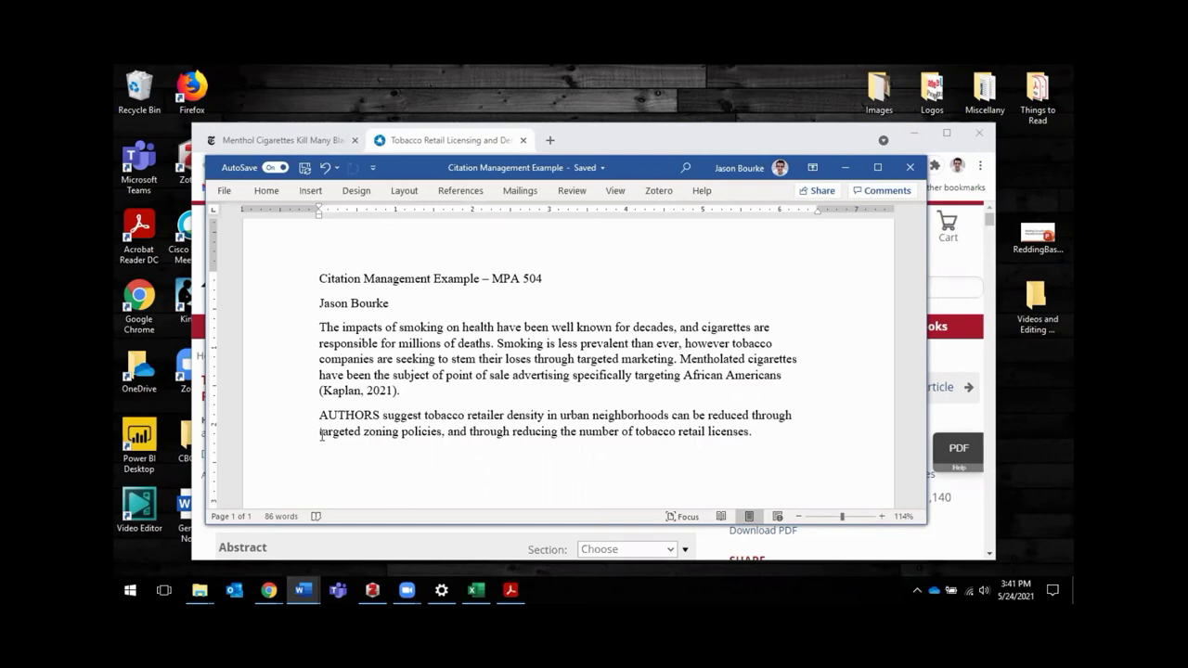
pyautogui.click(353, 553)
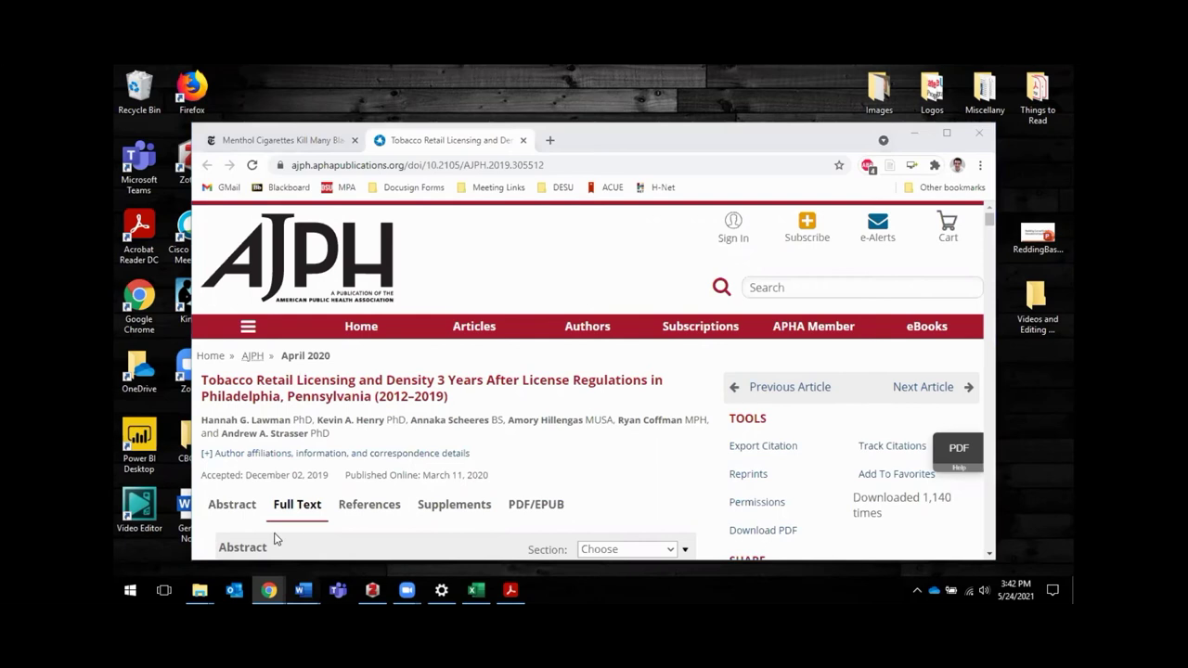
pyautogui.click(303, 591)
pyautogui.click(251, 537)
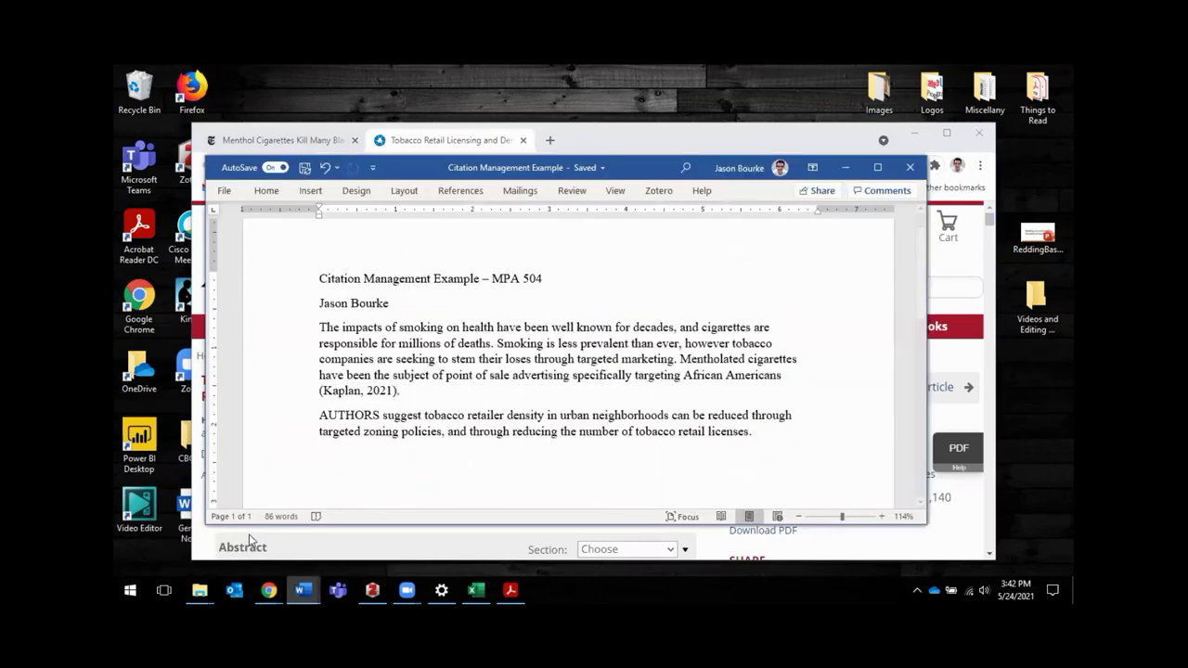
# Replace the "AUTHORS" placeholder in the second paragraph with the tobacco article's first author's surname followed by ", et al."
pyautogui.click(320, 415)
pyautogui.keyDown('shift'); pyautogui.click(380, 415); pyautogui.keyUp('shift')
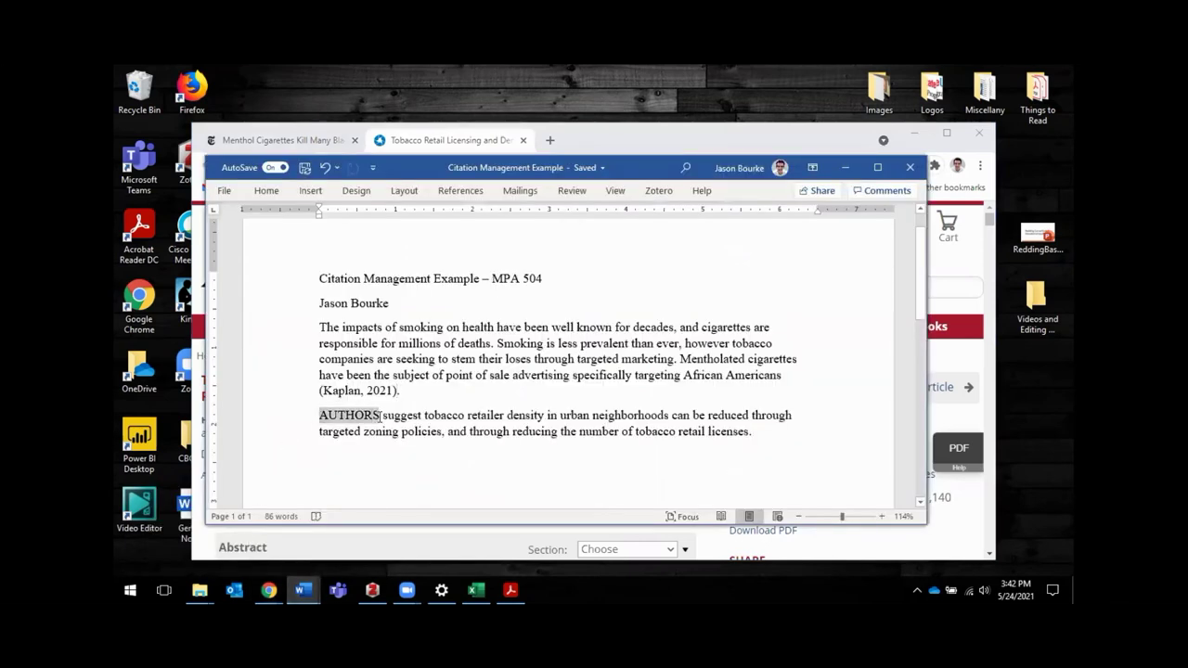
pyautogui.write('Lawman')
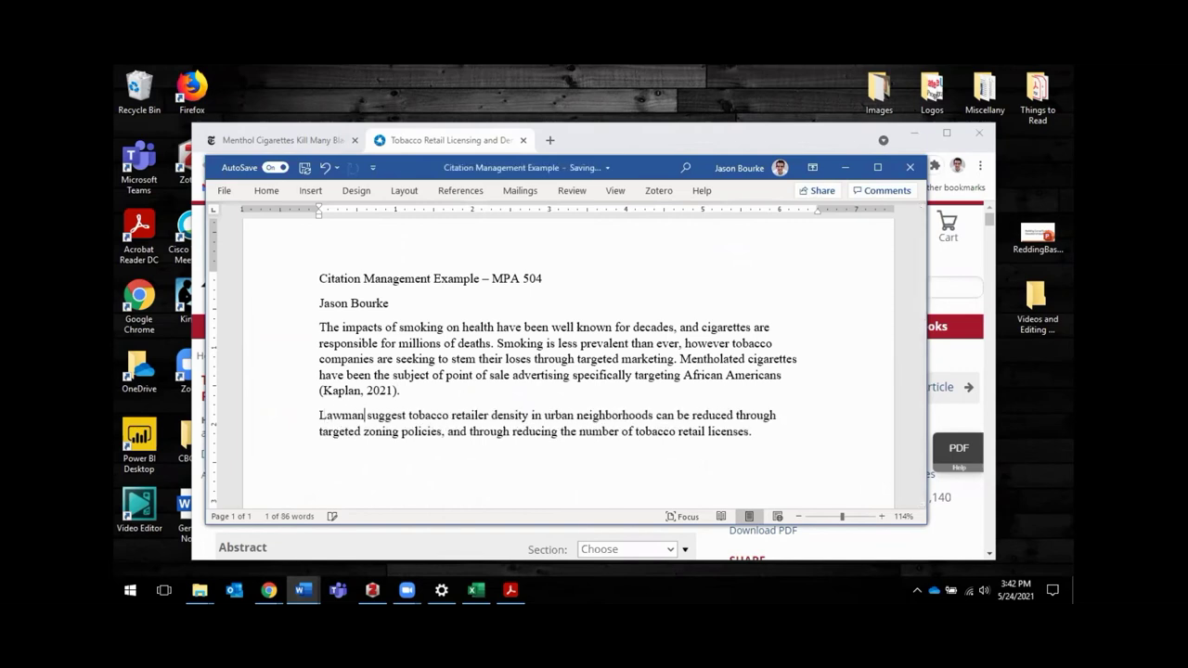
pyautogui.write(', et a.')
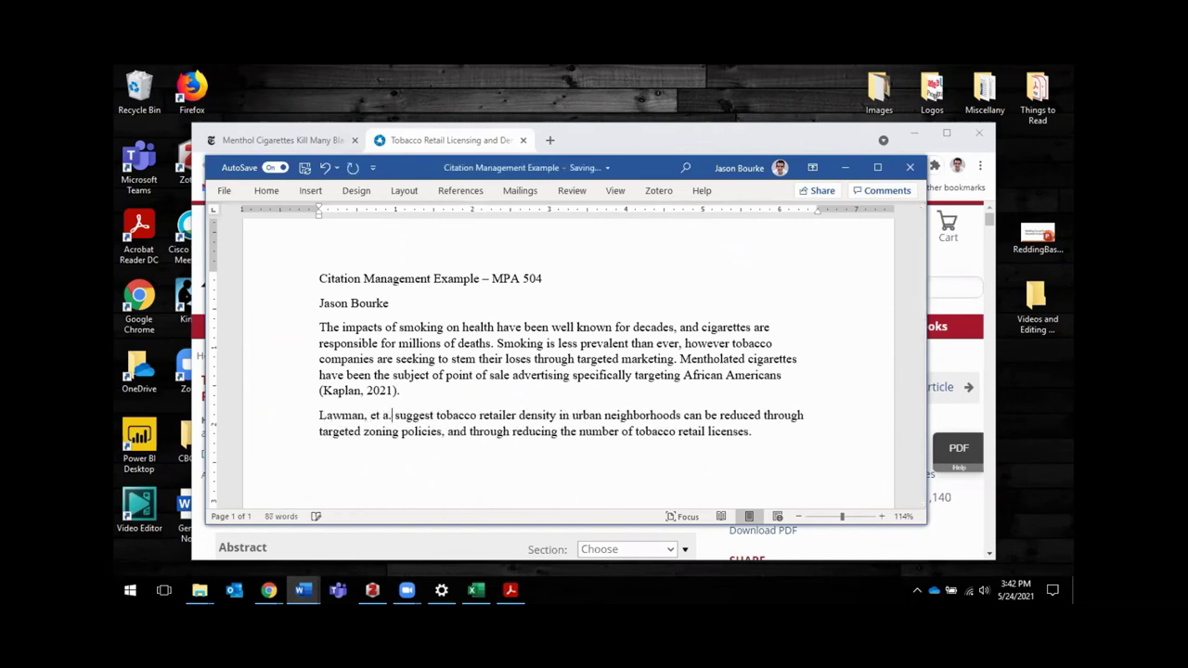
pyautogui.press('Left')
pyautogui.write('l')
pyautogui.press('Right')
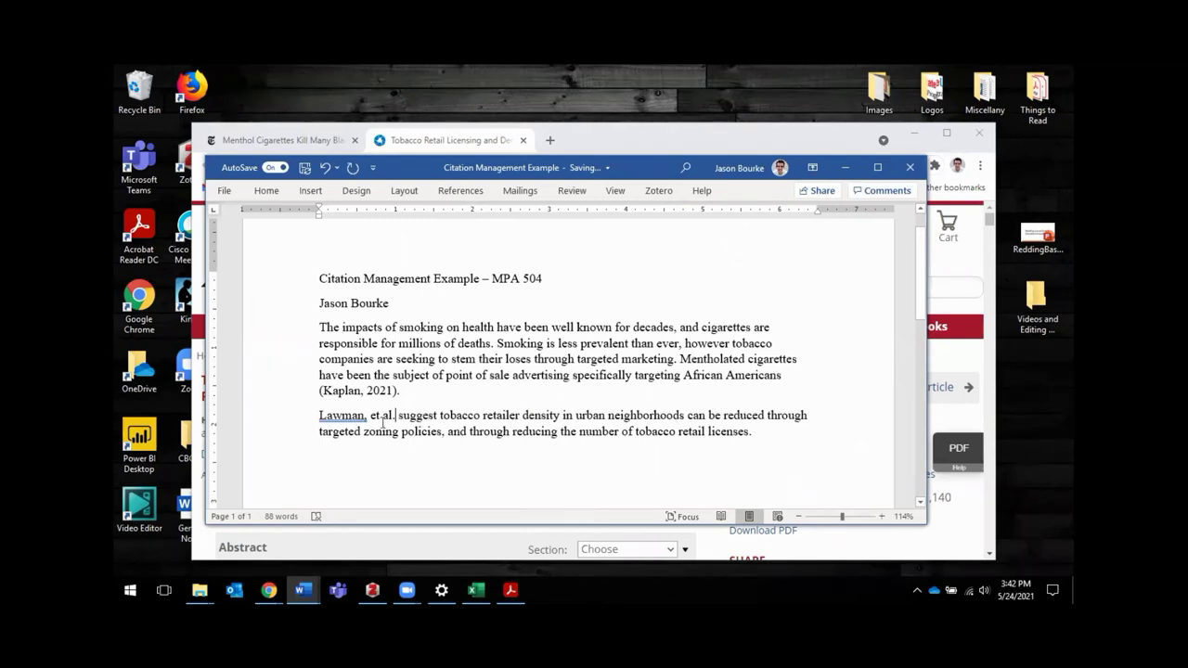
# Start a Zotero citation after "tobacco retail licenses" and select the tobacco retail licensing article by its first author's surname
pyautogui.click(748, 435)
pyautogui.click(661, 192)
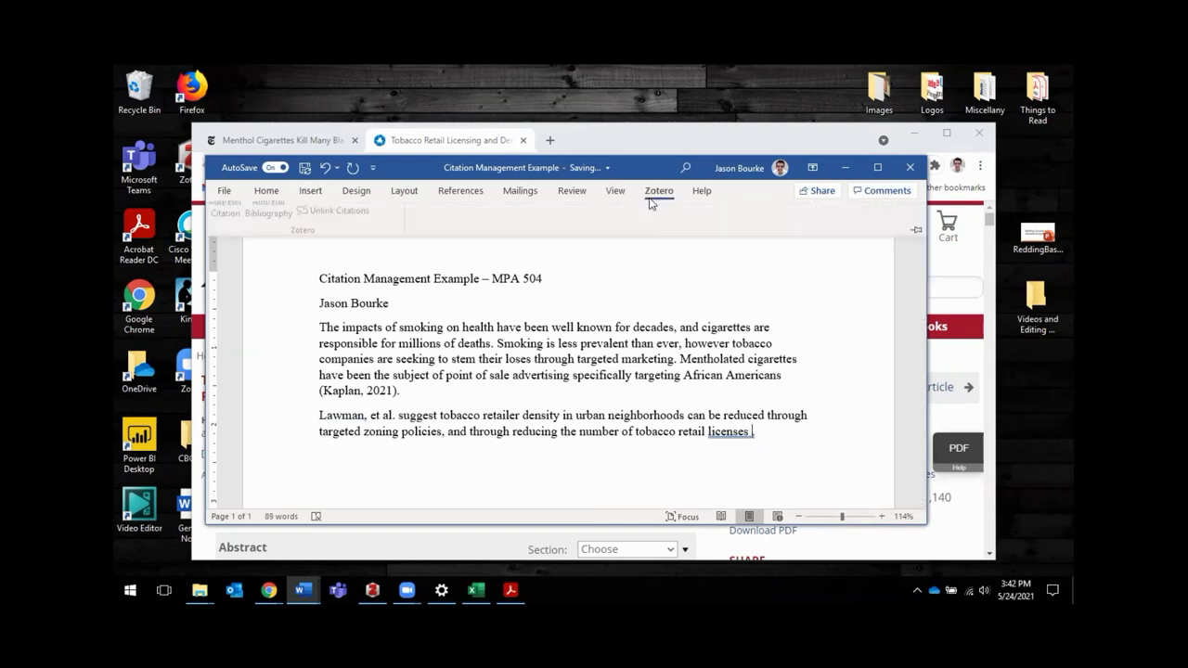
pyautogui.click(235, 223)
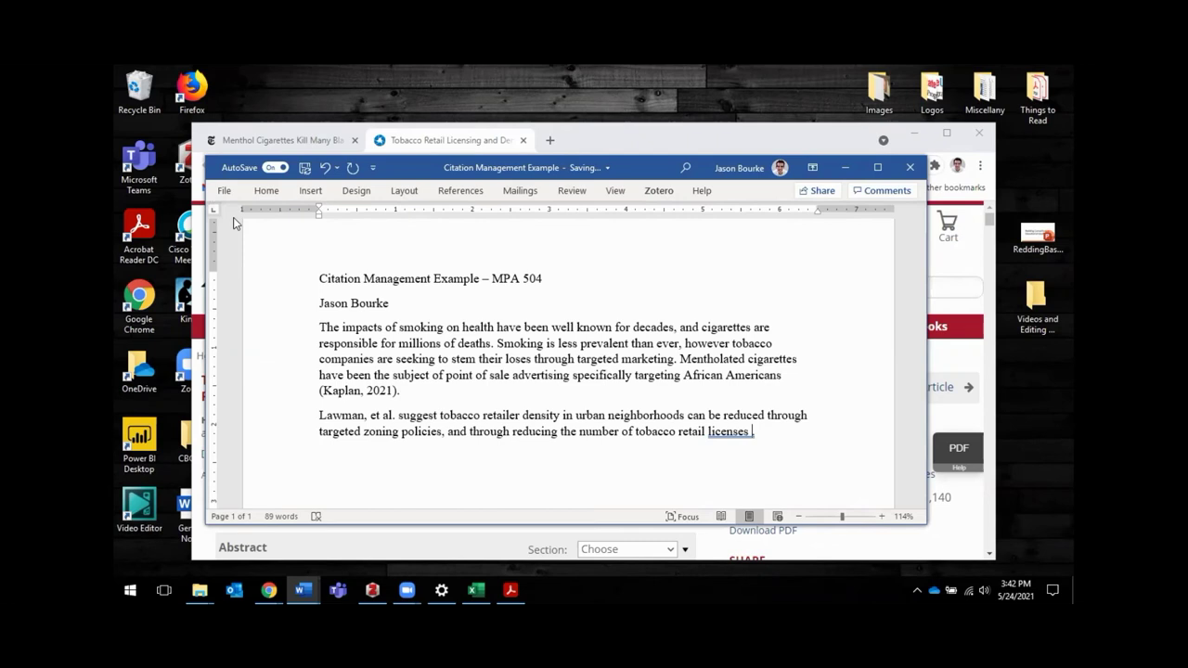
pyautogui.write('a')
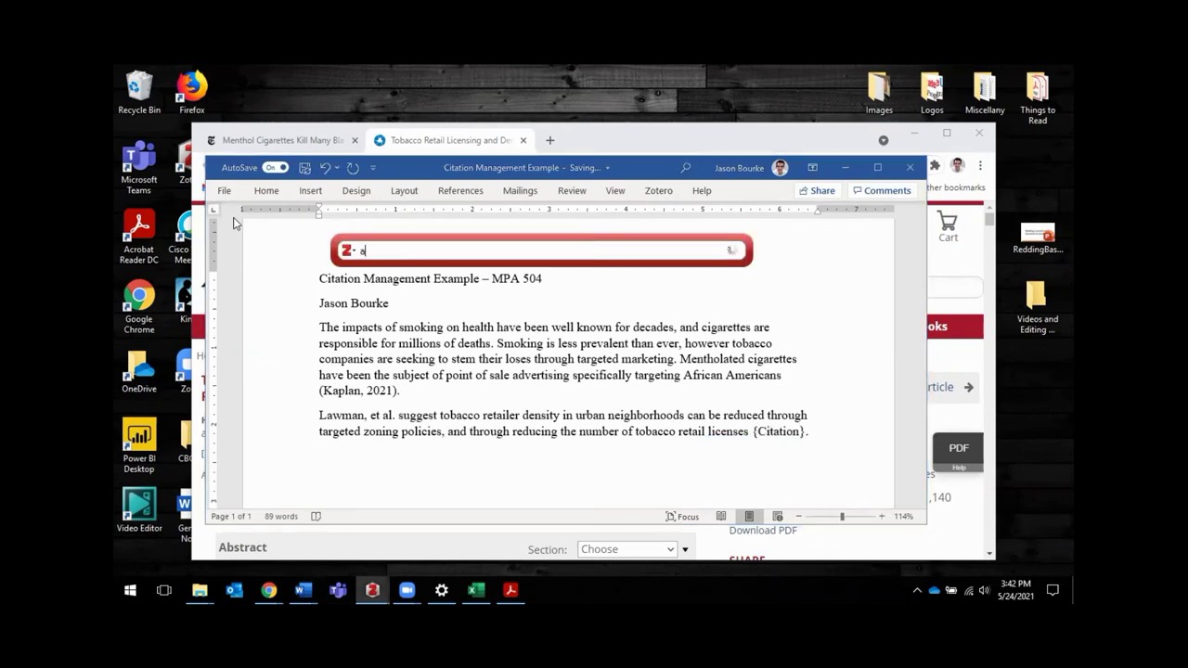
pyautogui.press('BackSpace')
pyautogui.write('lawman')
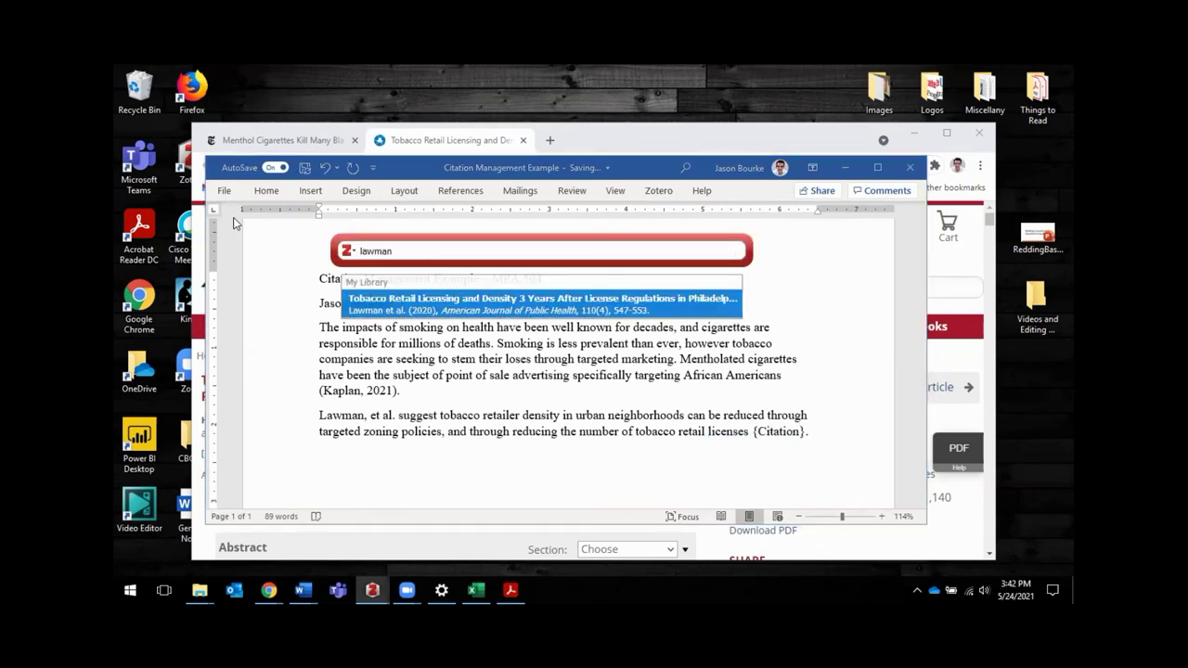
pyautogui.click(506, 311)
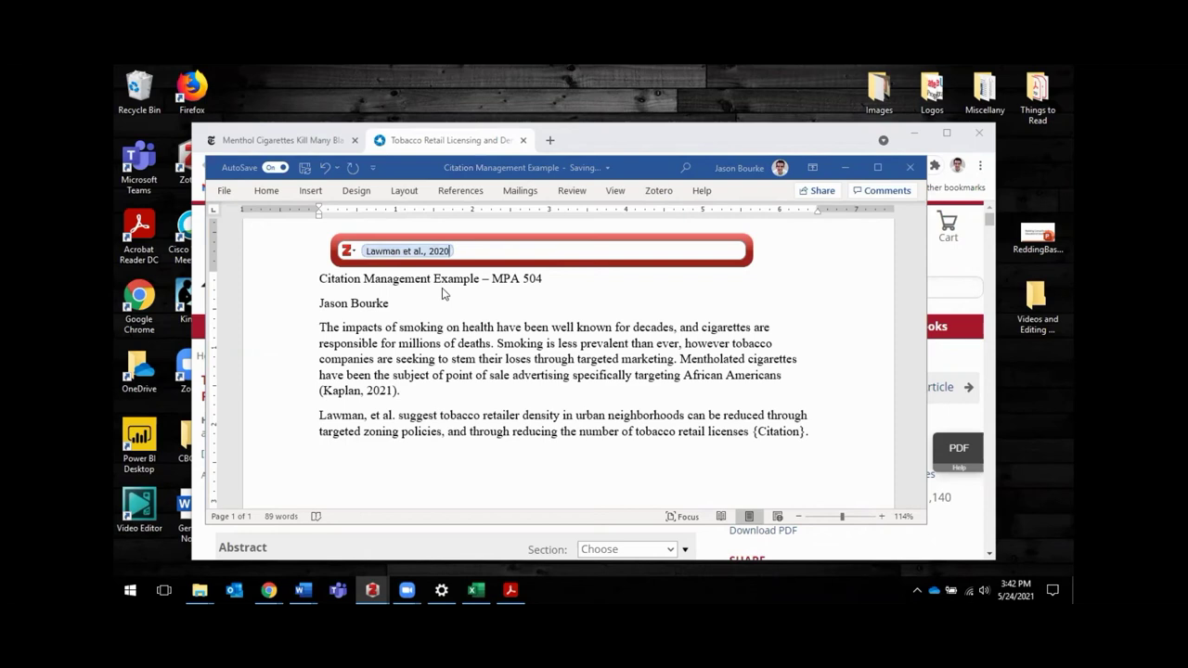
# Set the tobacco article's citation to suppress the author and insert it before the second paragraph's final period
pyautogui.click(360, 252)
pyautogui.click(408, 251)
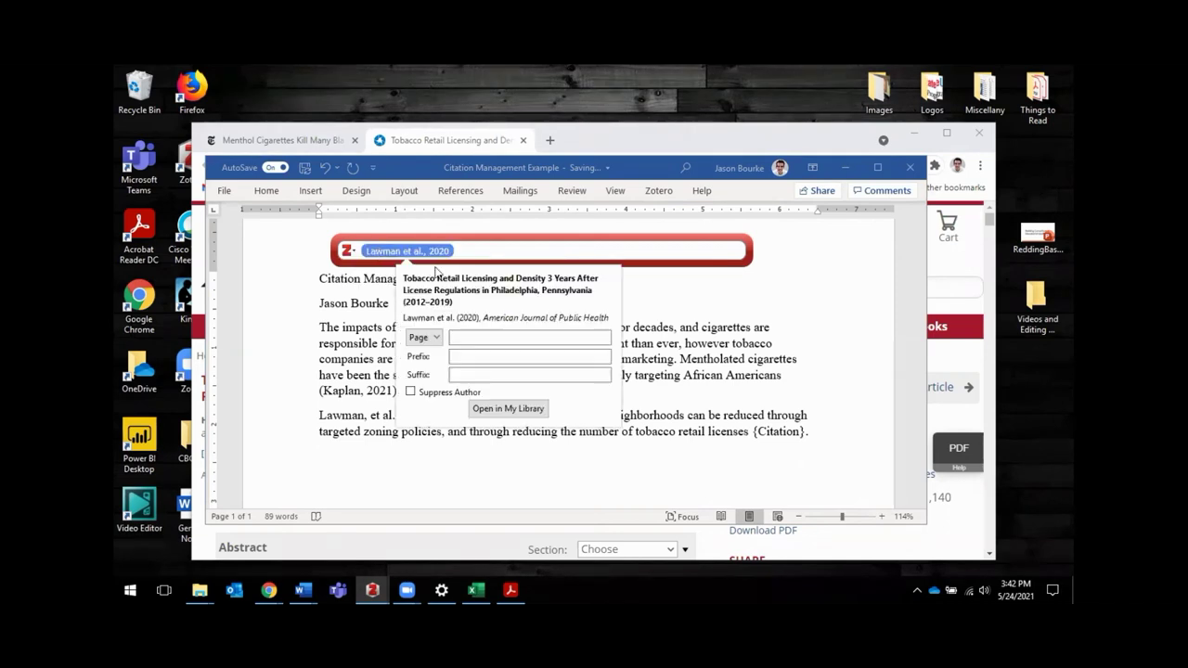
pyautogui.click(411, 393)
pyautogui.press('Escape')
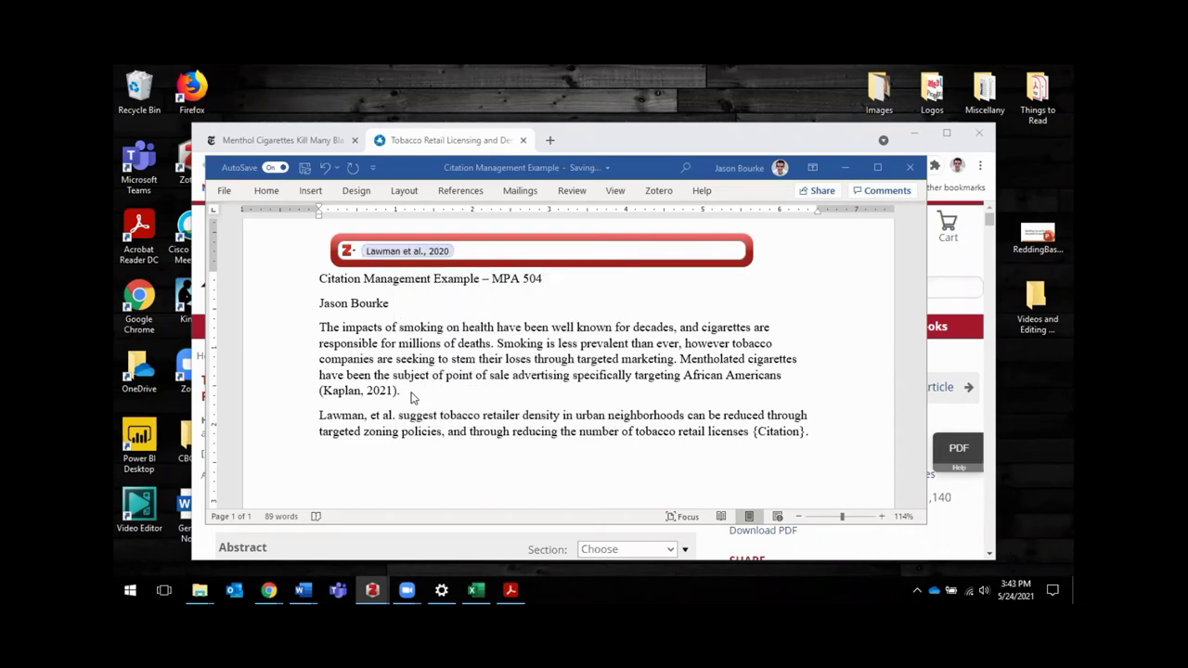
pyautogui.press('Return')
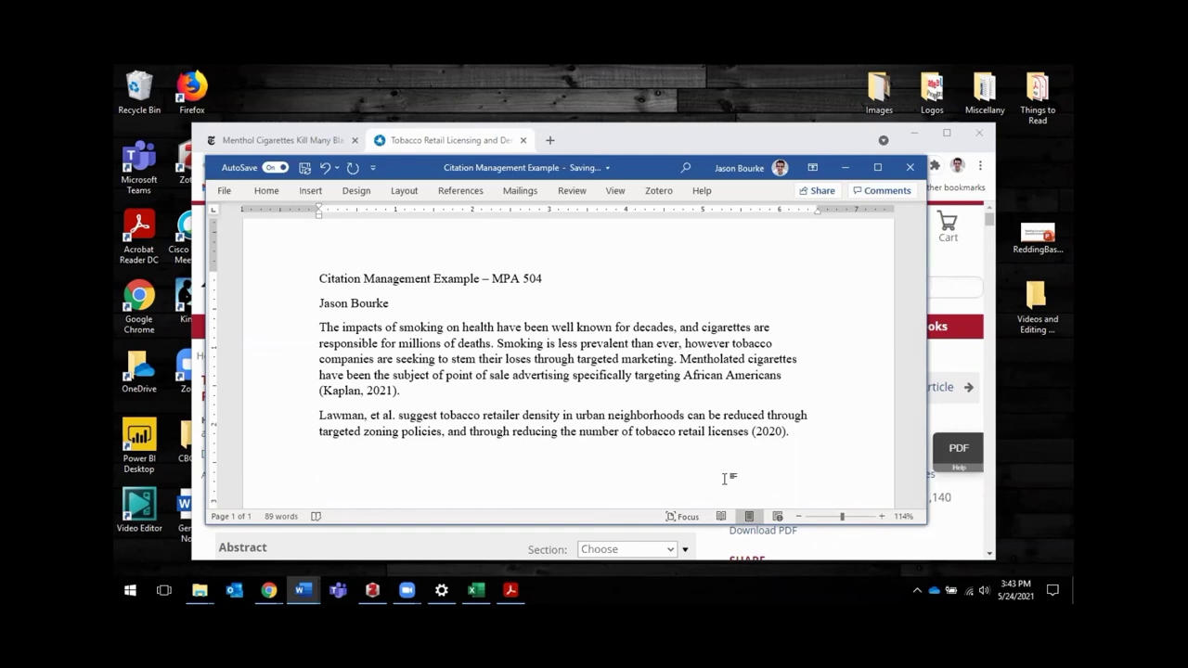
# Add a third paragraph to the Word document that opens with a quotation mark and the words "Cigarettes are bad"
pyautogui.write('"')
pyautogui.write('Ci')
pyautogui.write('gare')
pyautogui.write('ttes are')
pyautogui.write(' bad')
pyautogui.write('.')
pyautogui.press('BackSpace')
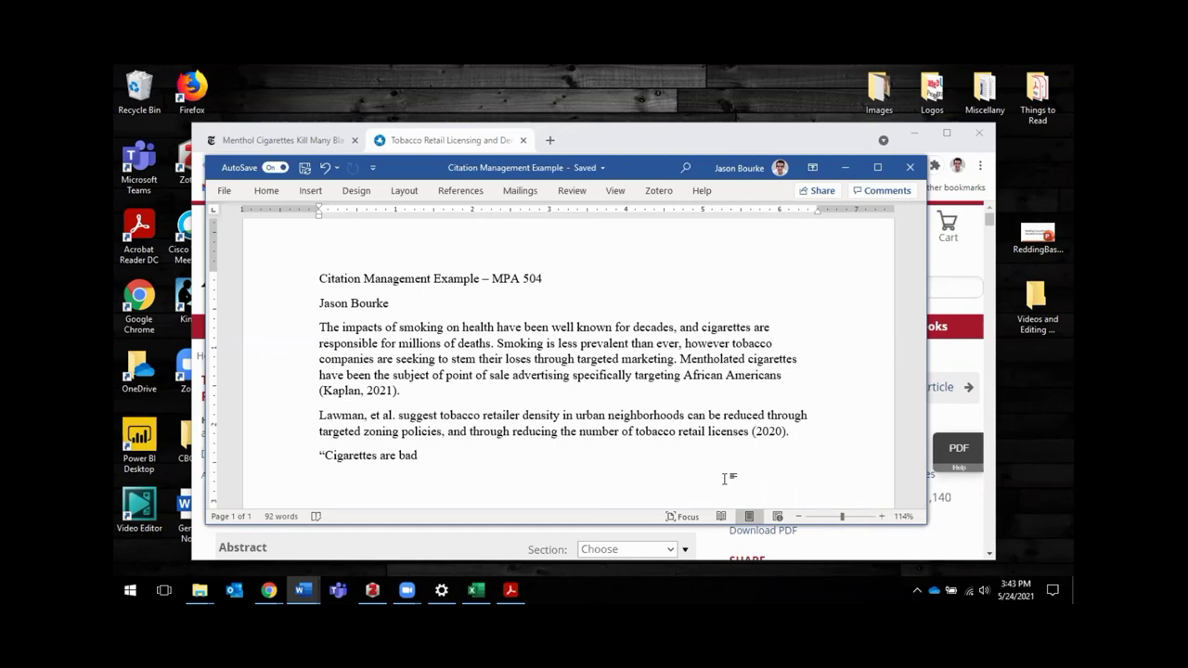
# Close the quotation and follow it with the placeholder "(IN TEXT CITATION)" and a period
pyautogui.write('"')
pyautogui.write(' (')
pyautogui.write('I')
pyautogui.write('N ')
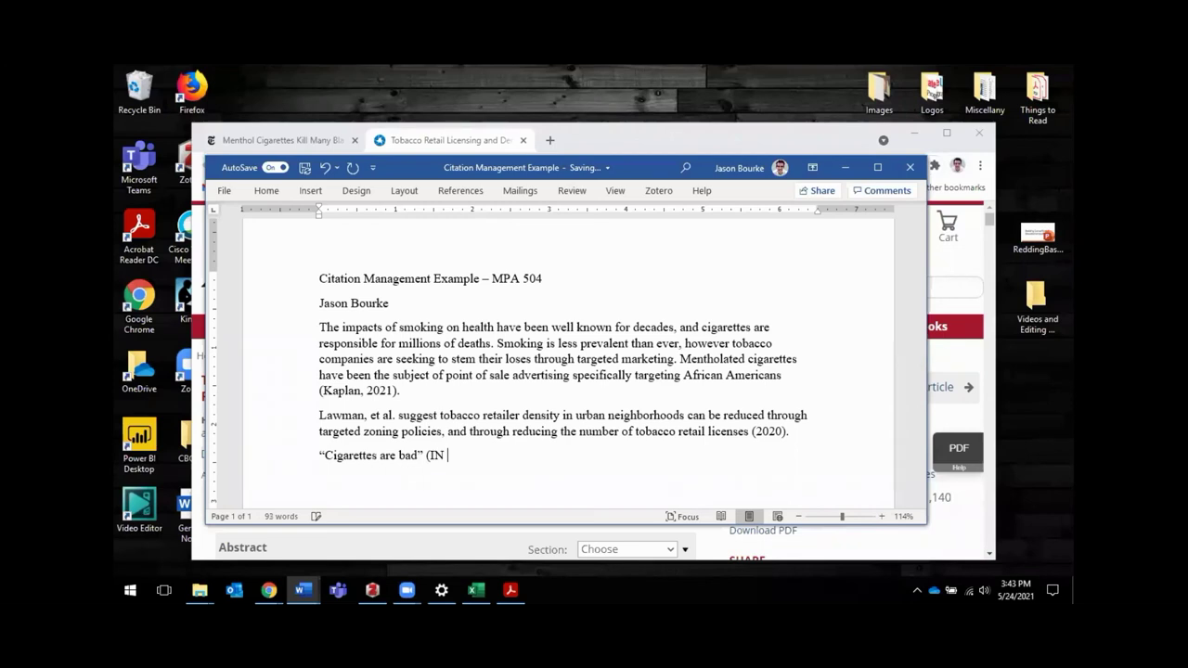
pyautogui.write('TEXT CITATION).')
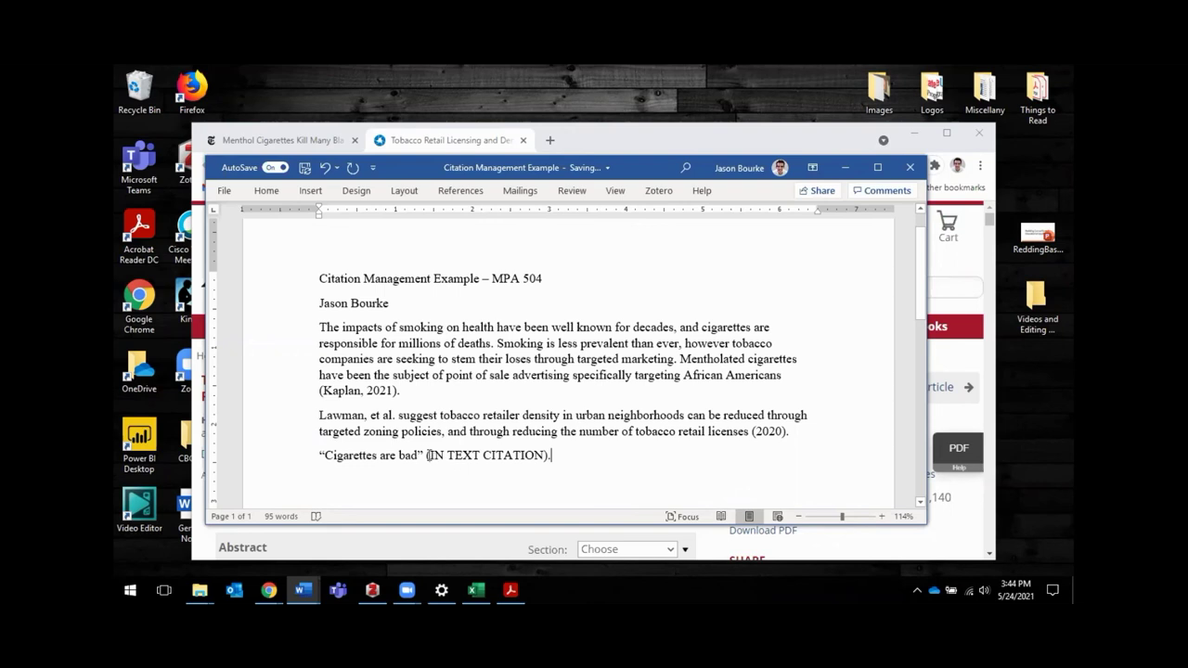
# Switch to Zotero and examine the library record of the book "Wilmington, Delaware: Portrait of an industrial city"
pyautogui.hotkey('alt', 'Tab')
pyautogui.scroll(2, 515, 347)
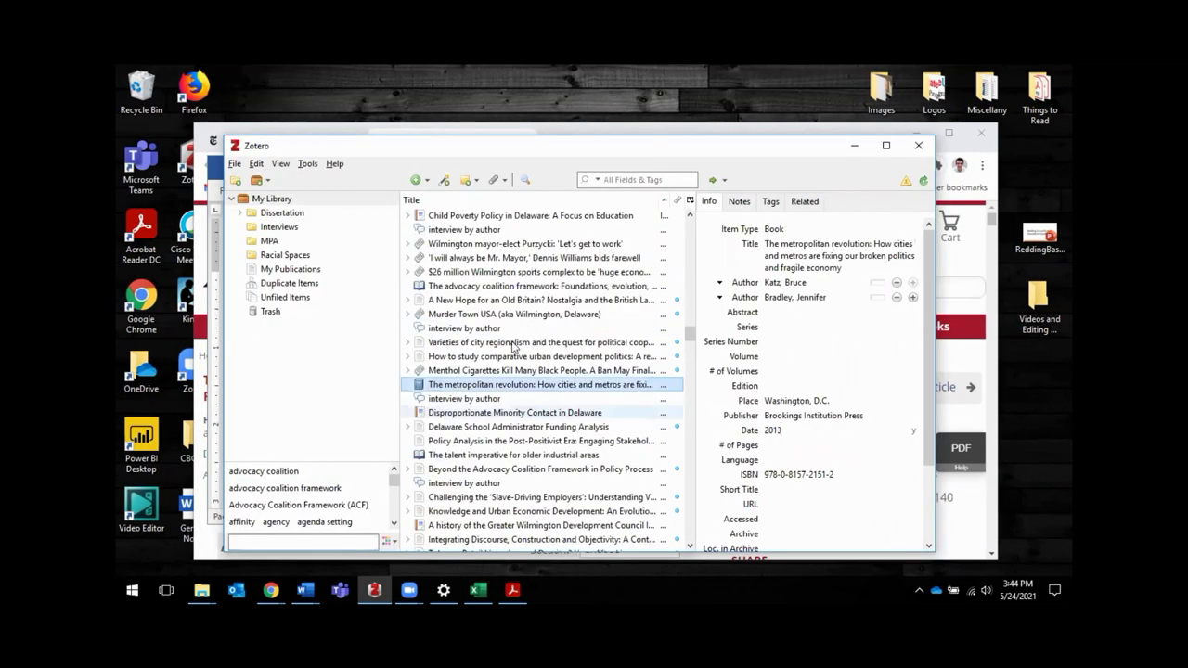
pyautogui.scroll(5, 515, 346)
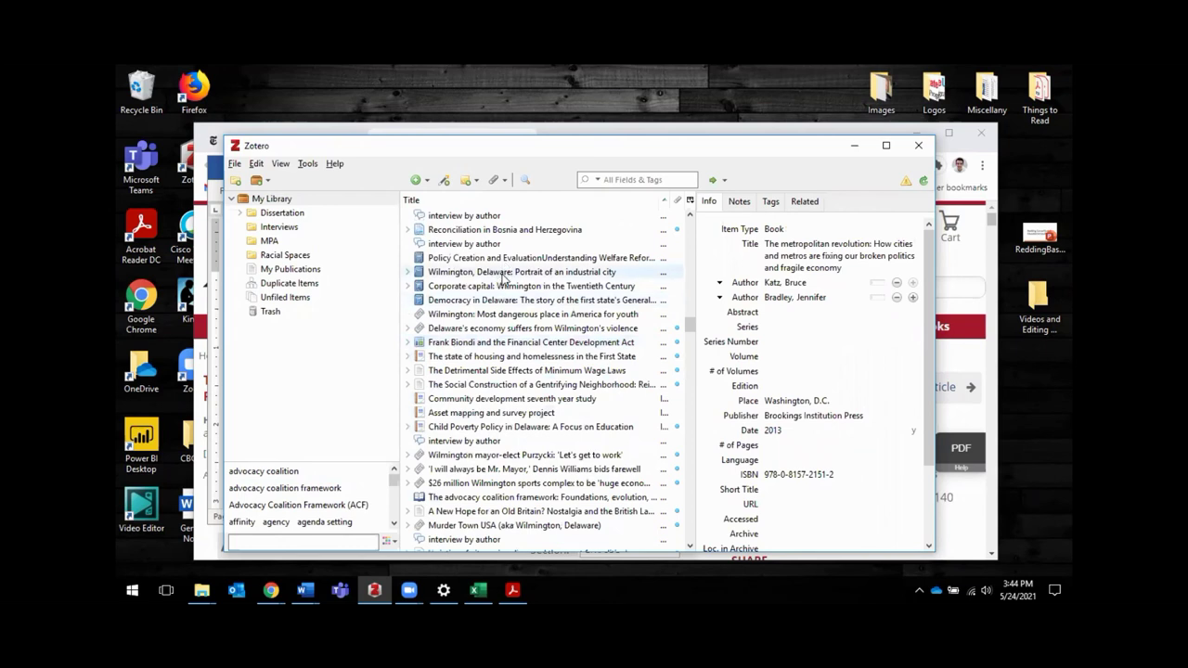
pyautogui.click(504, 272)
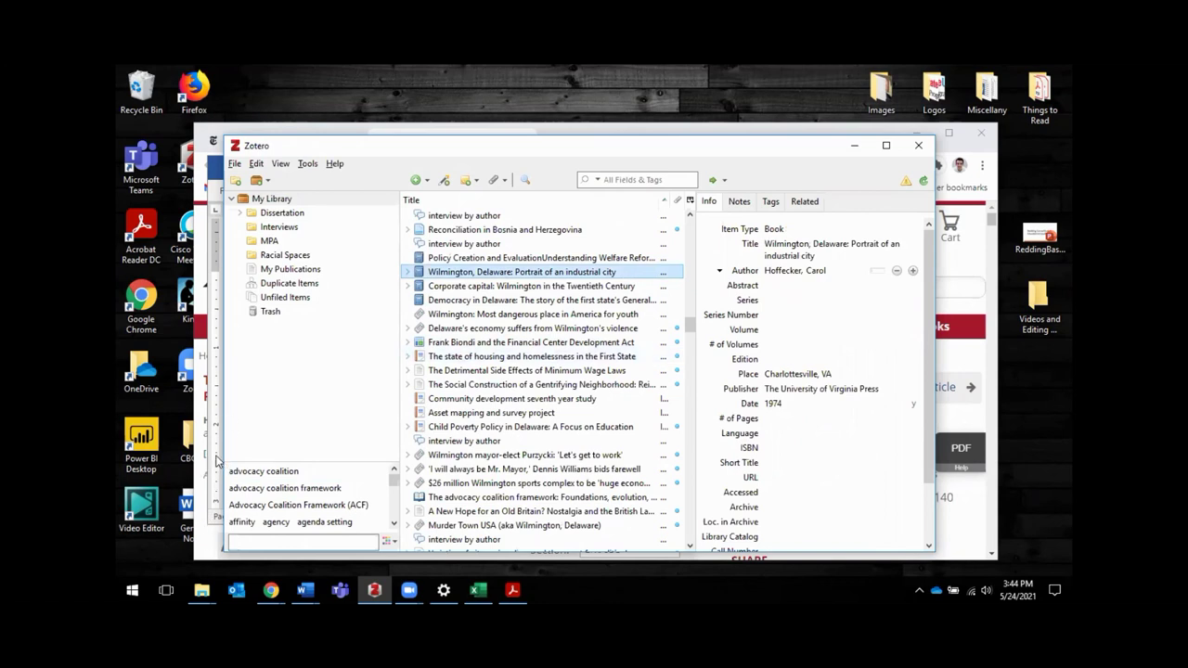
# Back in Word, start a Zotero citation over the "(IN TEXT CITATION)" placeholder and select "Wilmington, Delaware: Portrait of an industrial city" by its author's surname
pyautogui.hotkey('alt', 'Tab')
pyautogui.click(428, 455)
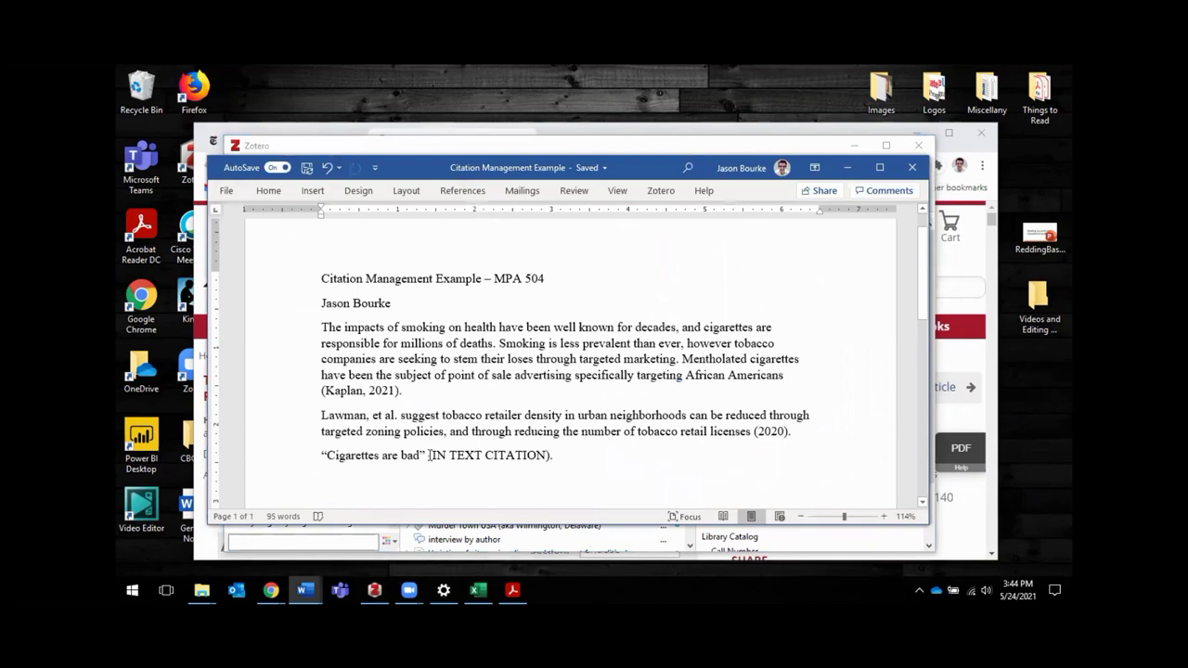
pyautogui.keyDown('shift'); pyautogui.click(557, 455); pyautogui.keyUp('shift')
pyautogui.hotkey('shift', 'Left')
pyautogui.hotkey('shift', 'Left')
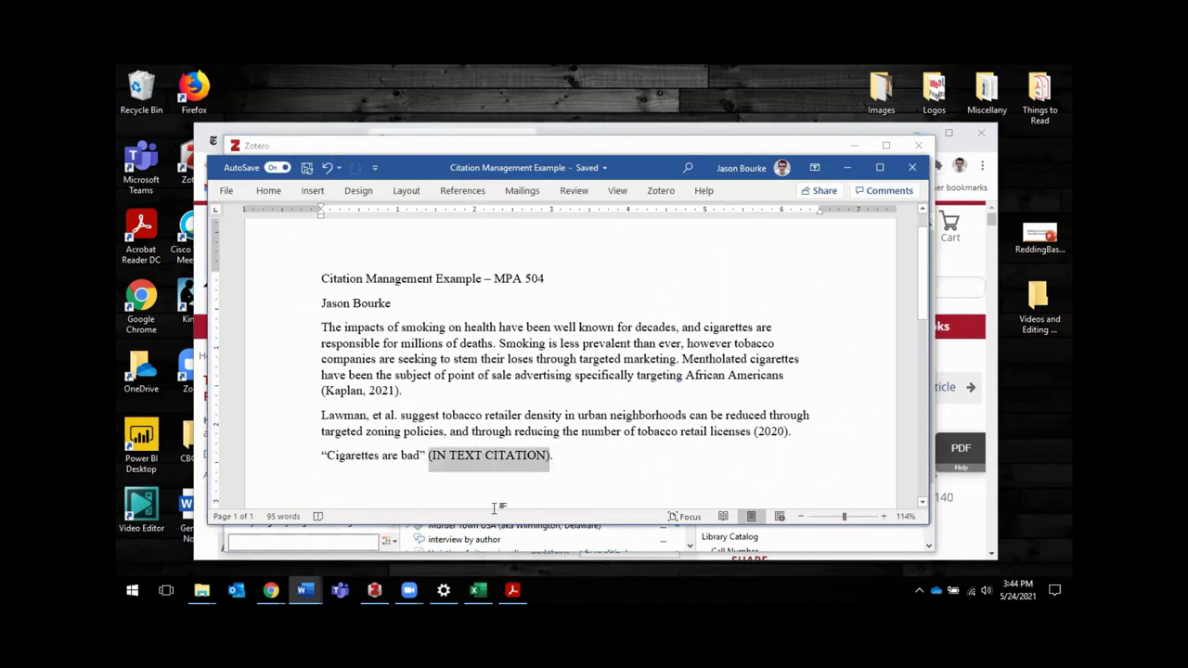
pyautogui.click(557, 459)
pyautogui.hotkey('ctrl', 'shift', 'Left')
pyautogui.hotkey('ctrl', 'shift', 'Left')
pyautogui.hotkey('ctrl', 'shift', 'Left')
pyautogui.hotkey('ctrl', 'shift', 'Left')
pyautogui.hotkey('ctrl', 'shift', 'Left')
pyautogui.hotkey('ctrl', 'shift', 'Left')
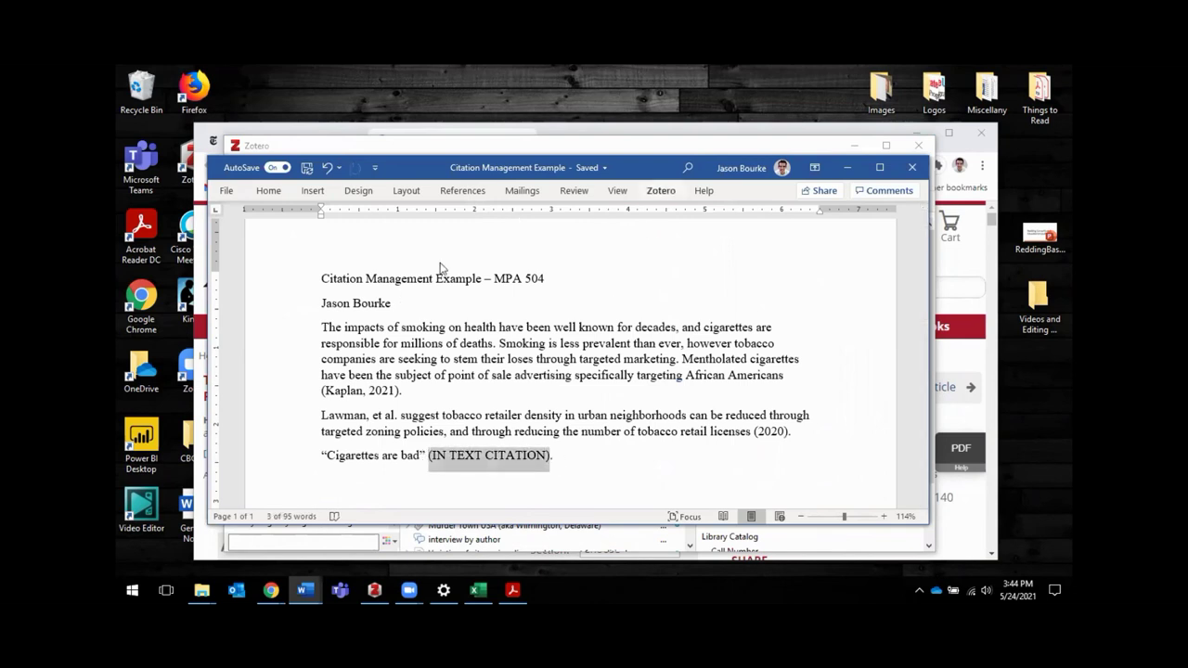
pyautogui.click(231, 234)
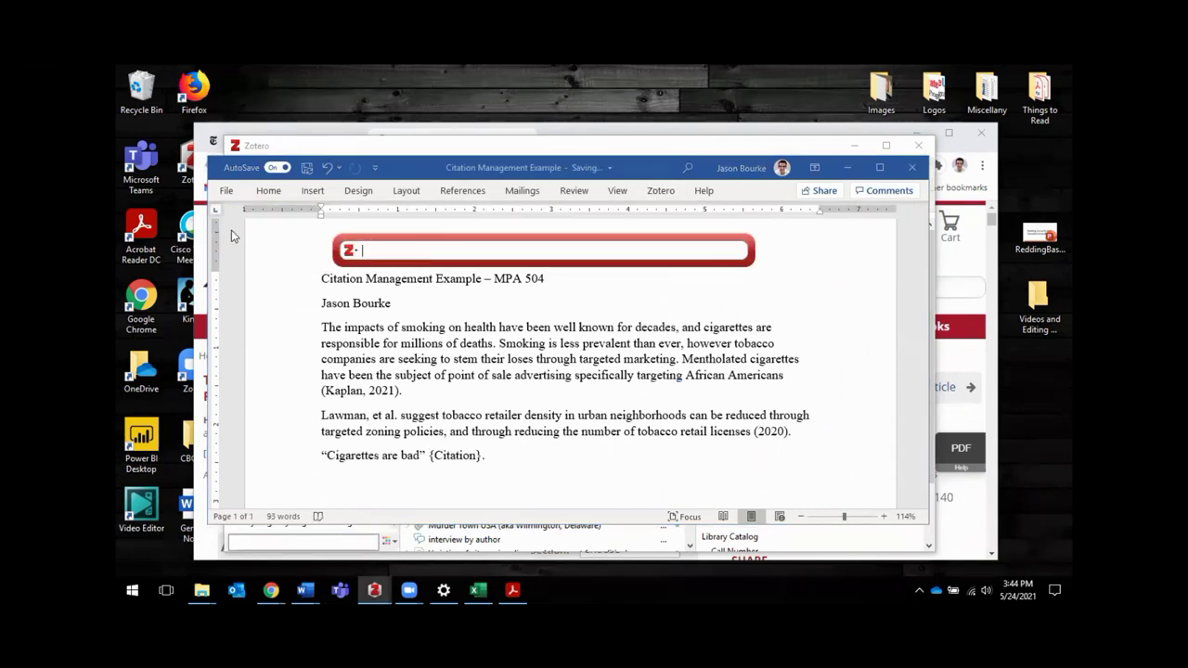
pyautogui.write('hoffecker')
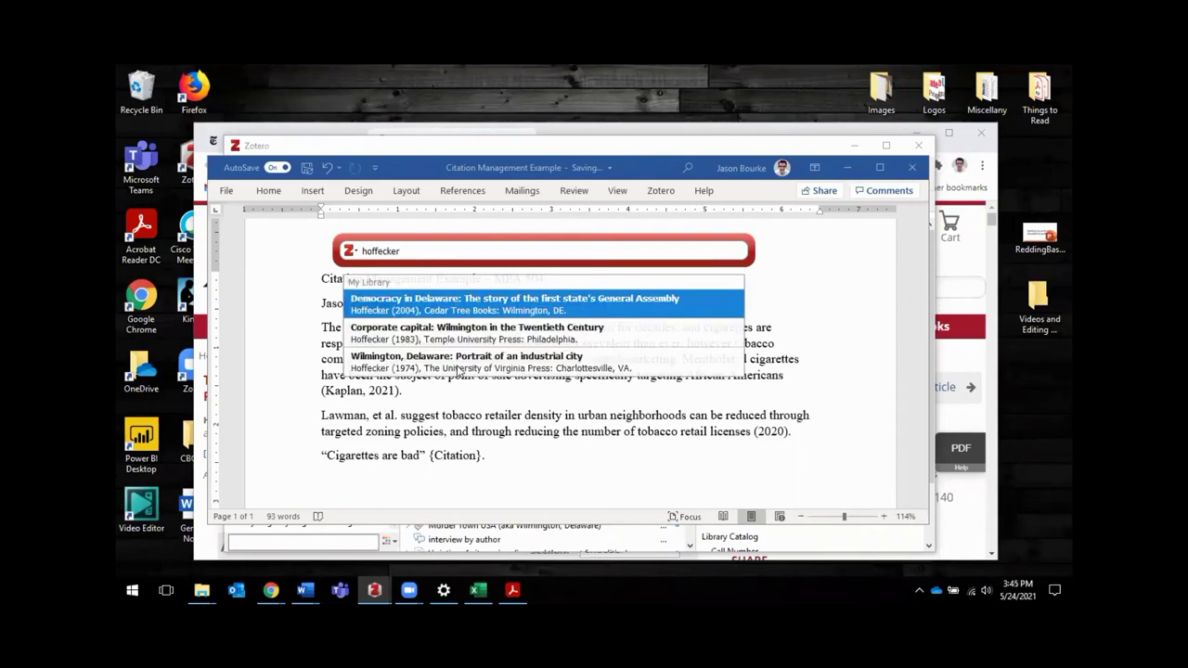
pyautogui.click(456, 364)
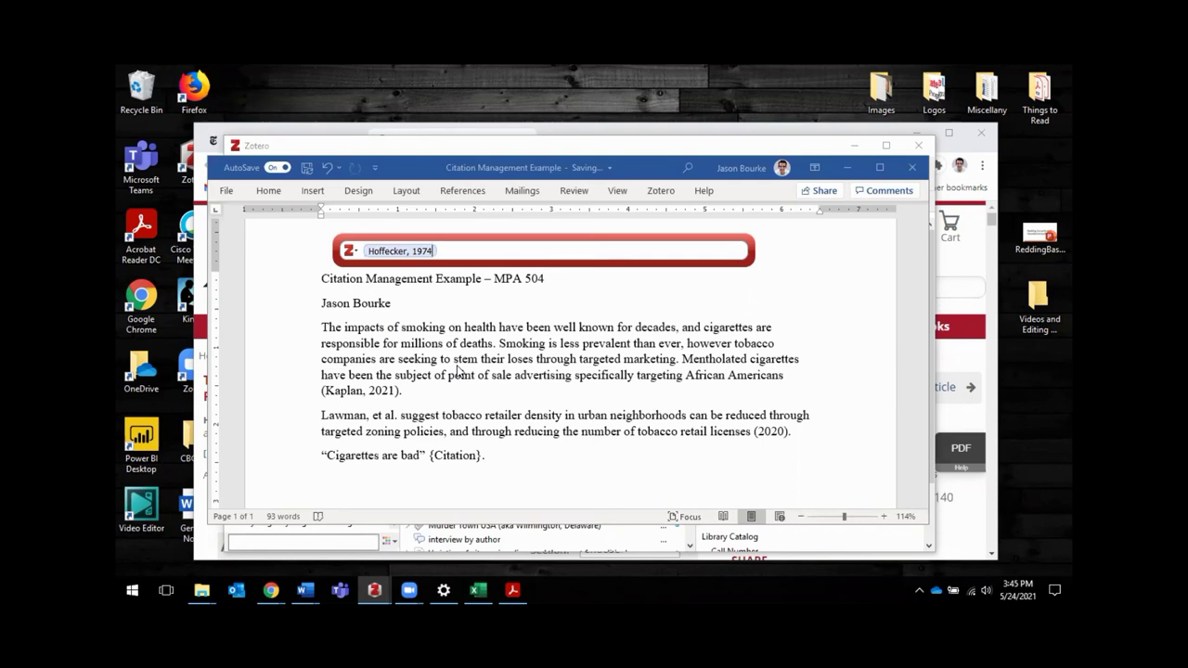
# Add the page reference p. 75 to the book's citation and insert it after the quotation
pyautogui.write('p.')
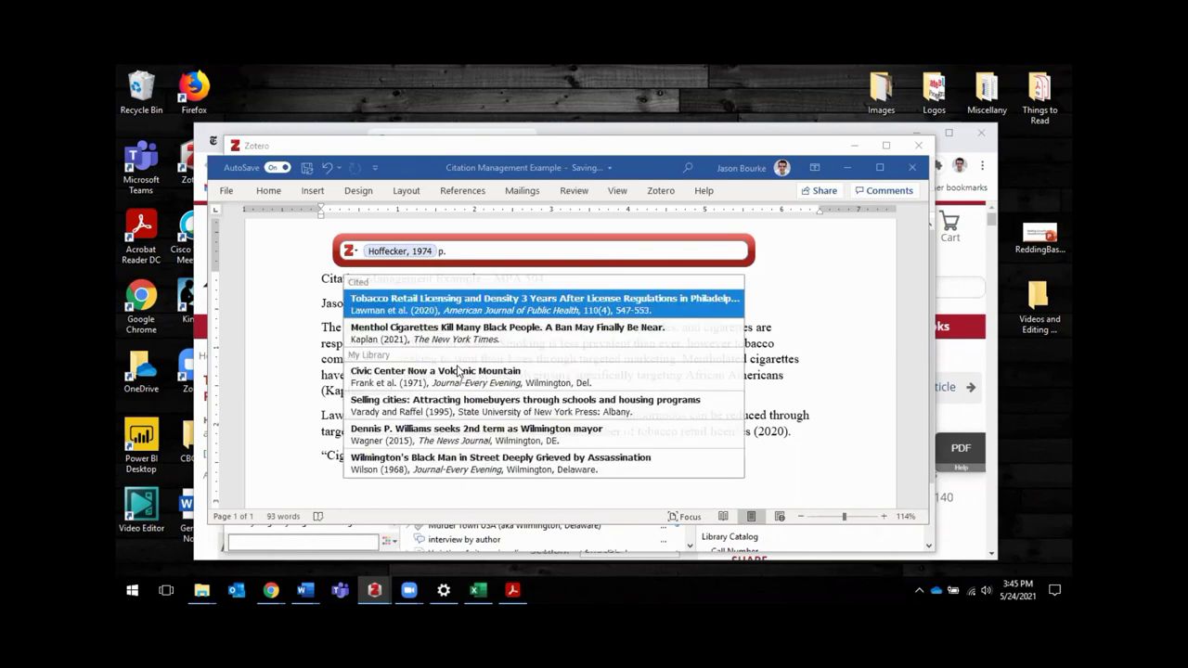
pyautogui.write(' 75')
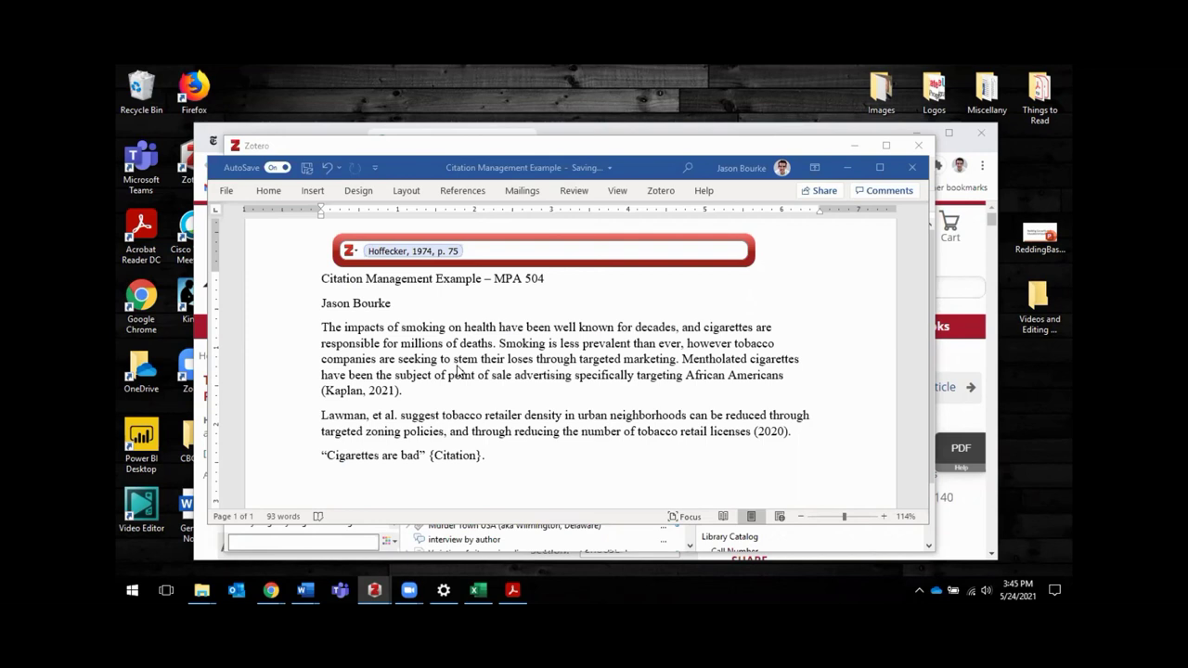
pyautogui.press('Return')
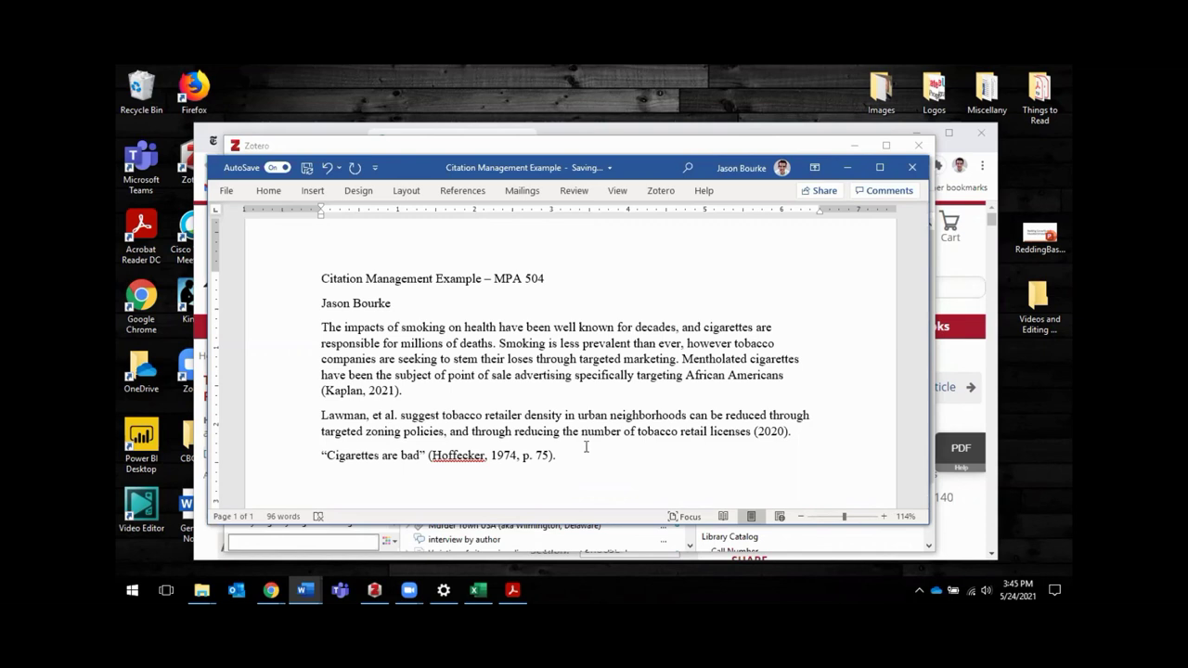
# Start a new page after the quotation paragraph and insert the Zotero bibliography there
pyautogui.press('Return')
pyautogui.click(309, 192)
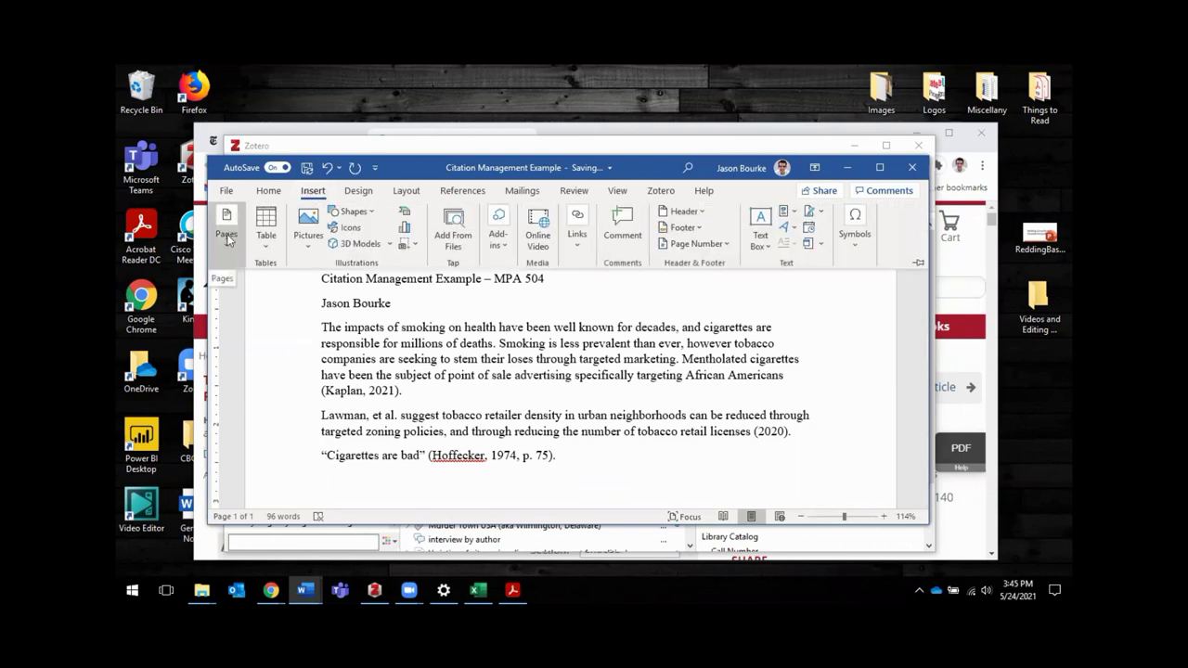
pyautogui.click(227, 236)
pyautogui.click(286, 302)
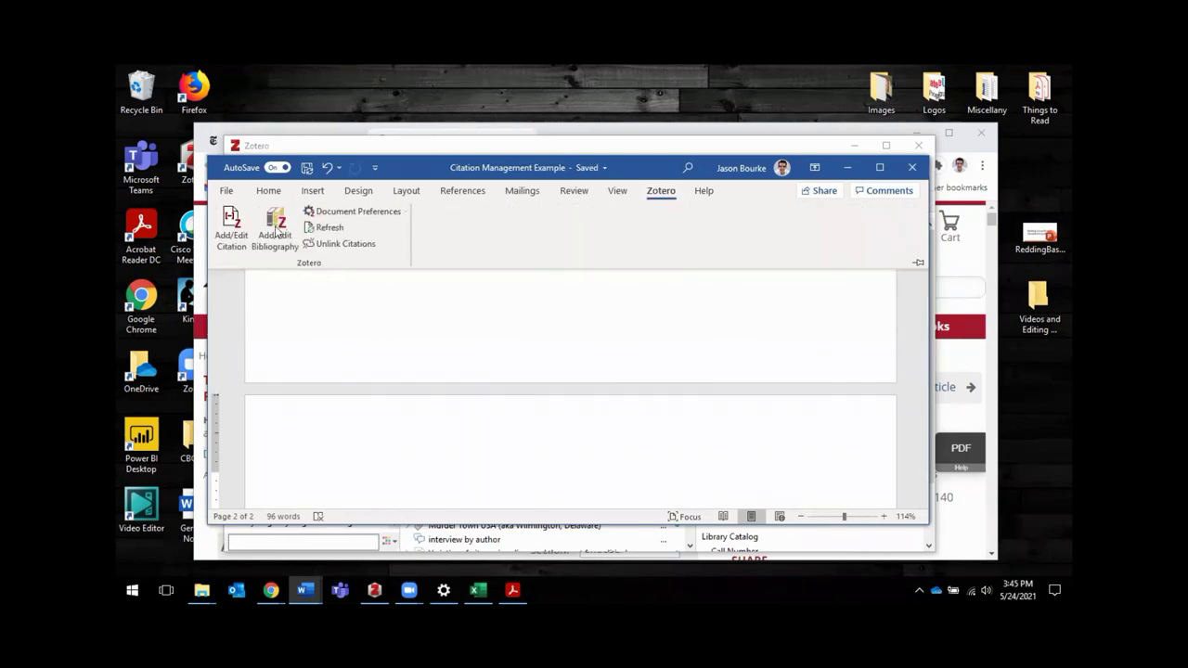
pyautogui.click(276, 230)
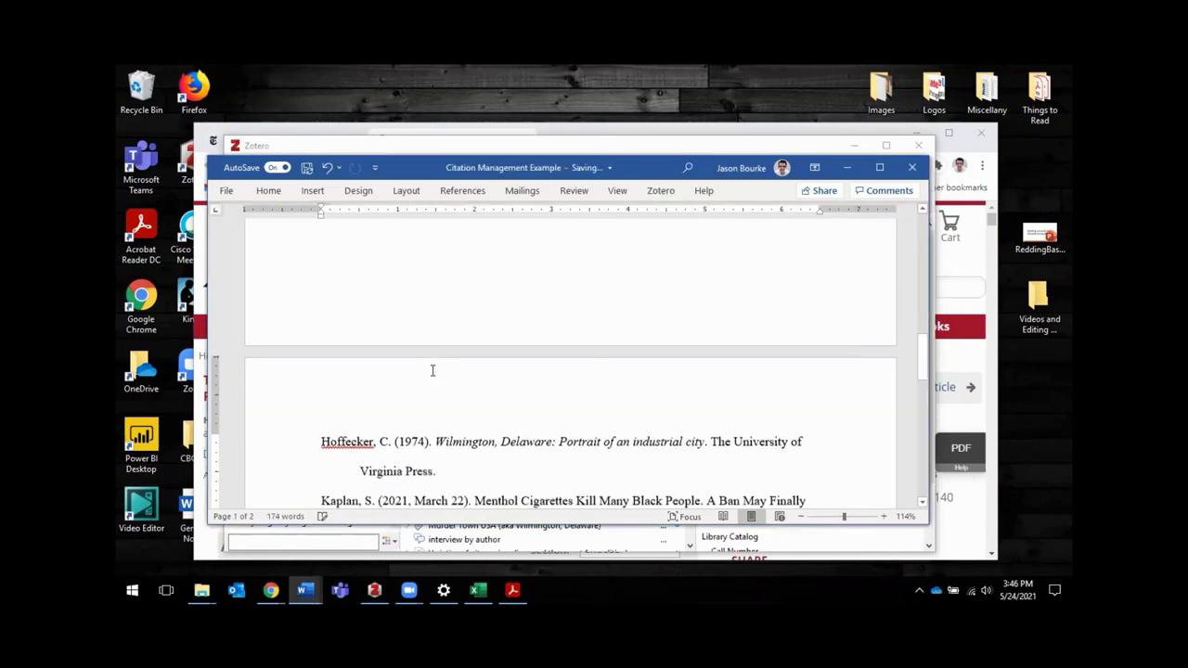
pyautogui.scroll(-4, 363, 247)
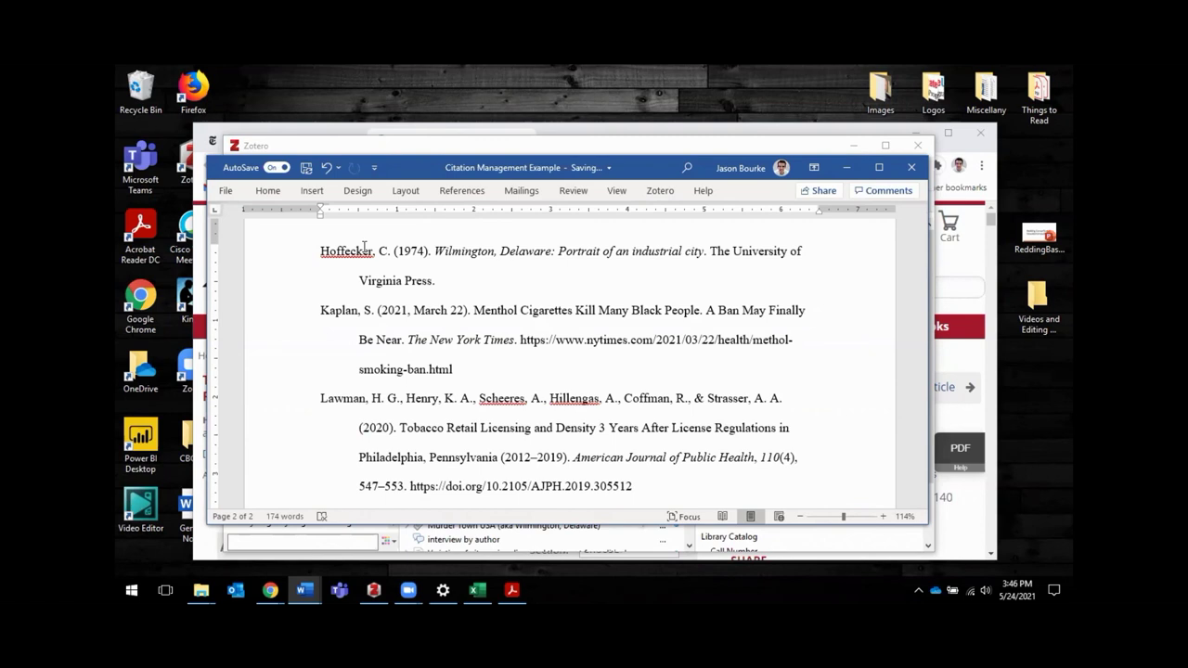
pyautogui.scroll(10, 452, 375)
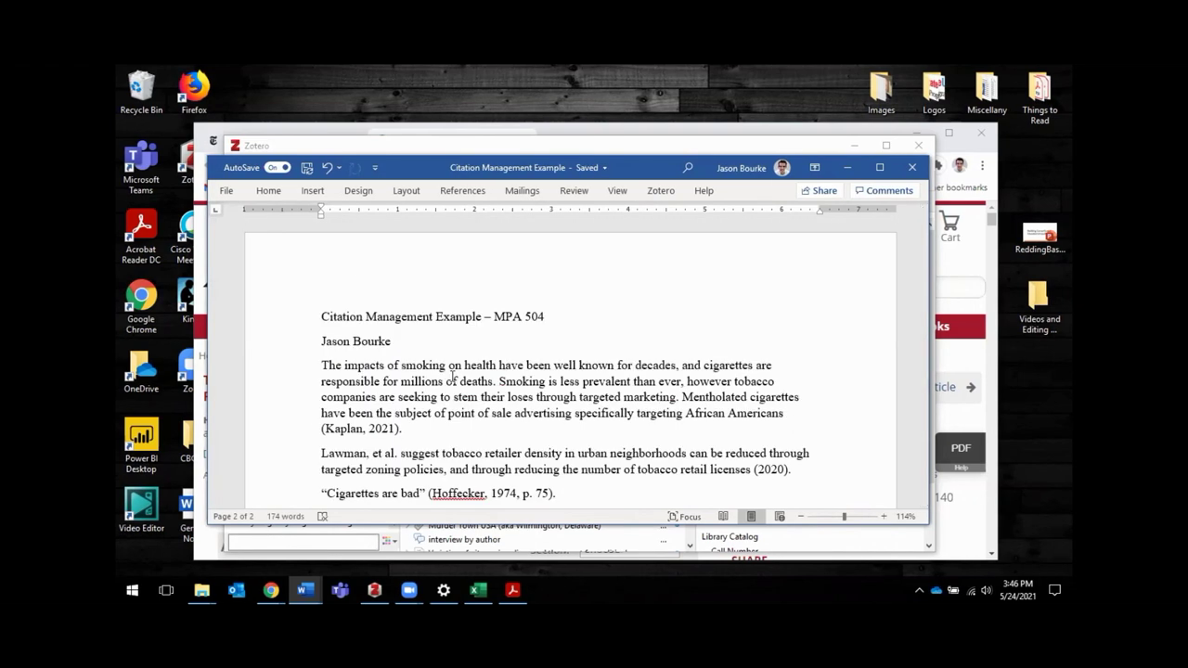
pyautogui.scroll(-1, 452, 375)
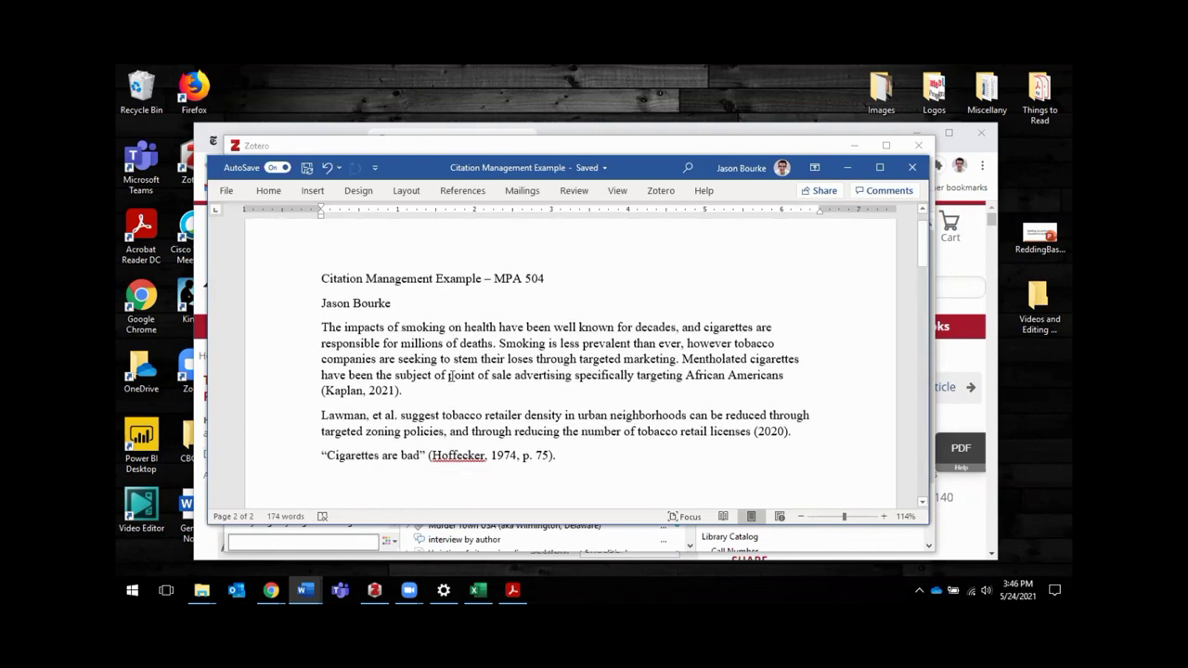